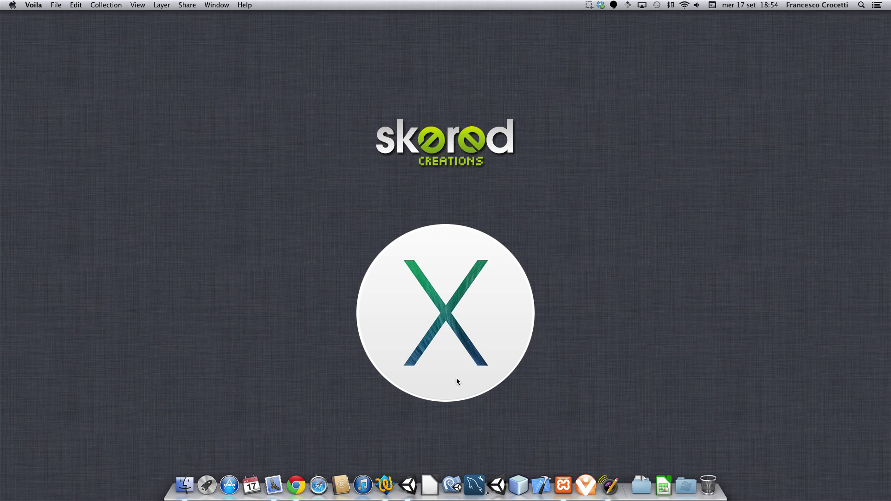
- Switch to Unity and view the contents of the combu package's Prefabs and Install folders
click(398, 473)
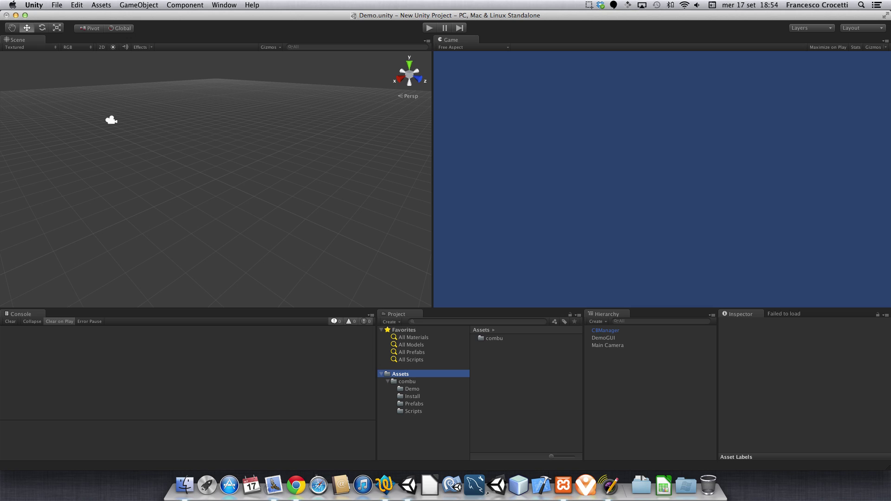
click(413, 403)
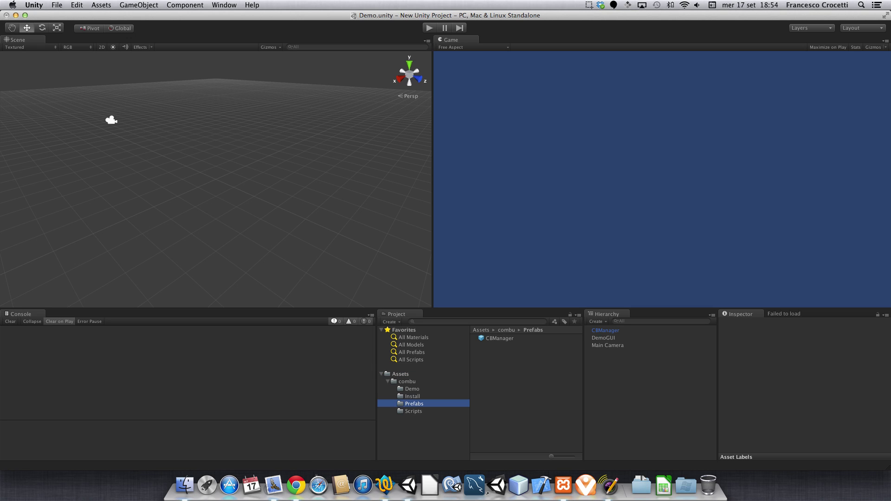
click(412, 395)
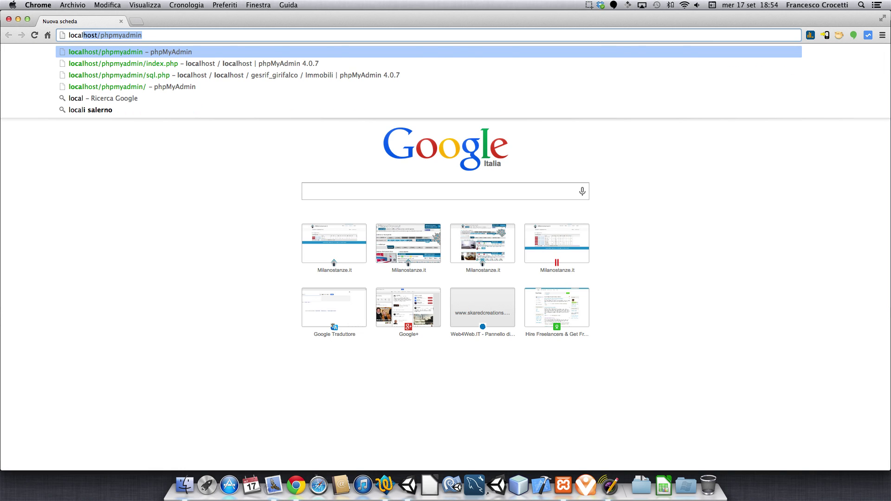
- Switch to Chrome, load localhost/phpmyadmin and open the server's database list
key(Return)
key(Return)
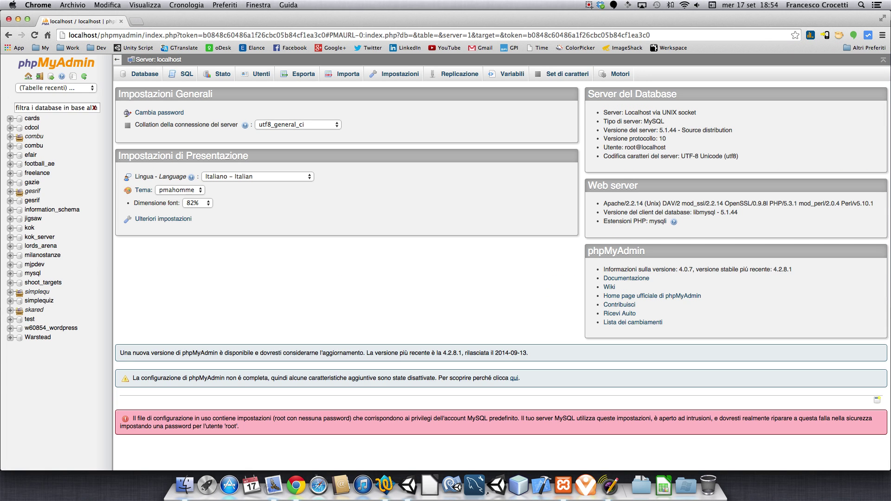
click(141, 74)
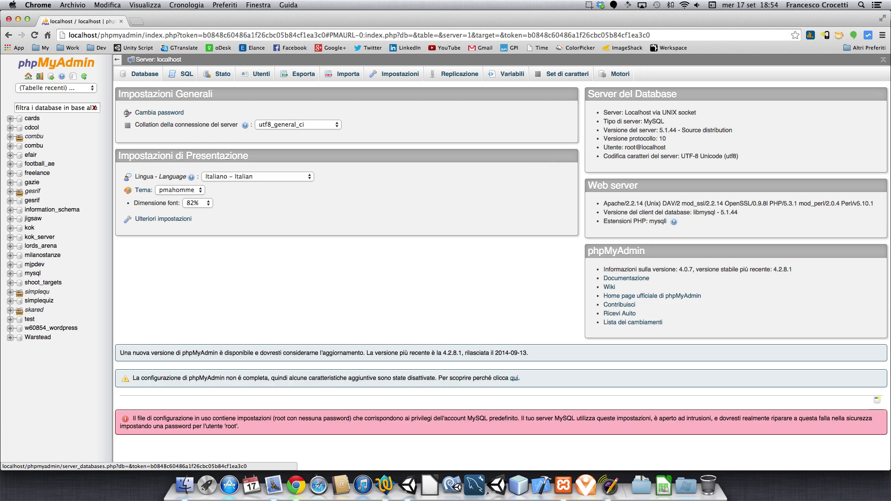
- Create a new database named combu_test with the utf8_general_ci collation
click(159, 141)
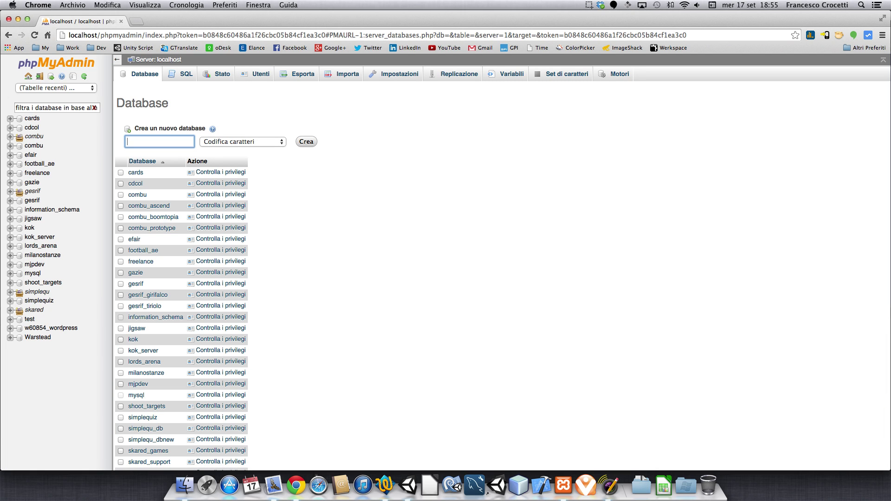
text(combu_test)
click(242, 142)
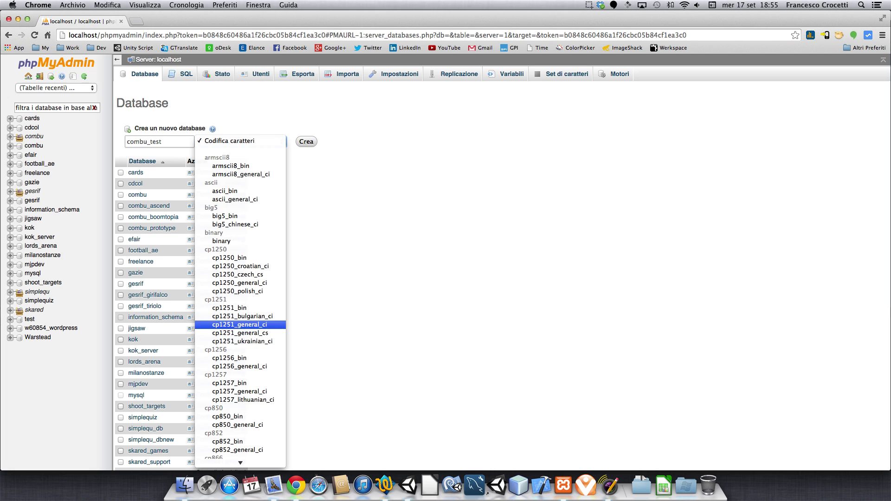
scroll(240, 416, down, 2)
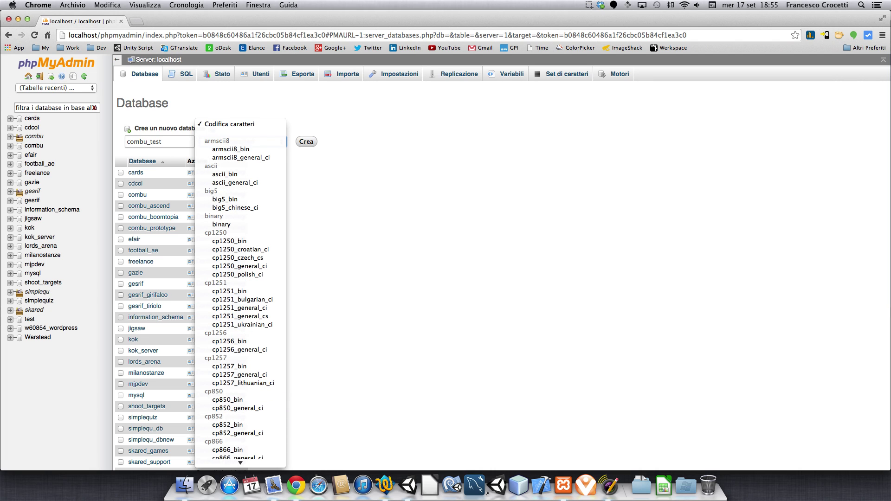
text(utf8_estonian_ci)
scroll(240, 455, down, 6)
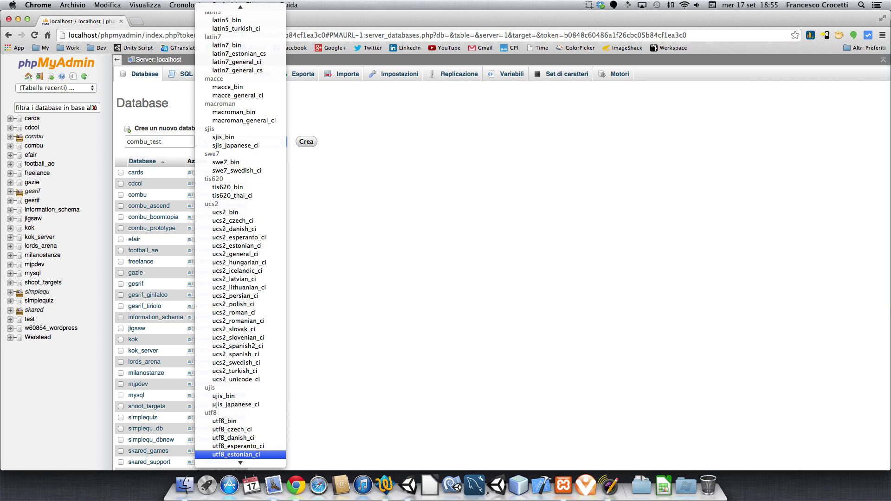
key(Return)
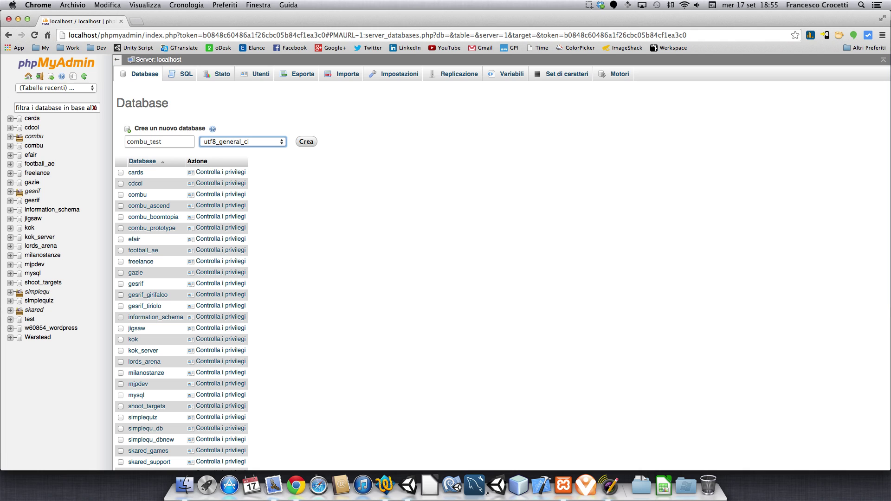
key(Tab)
key(Return)
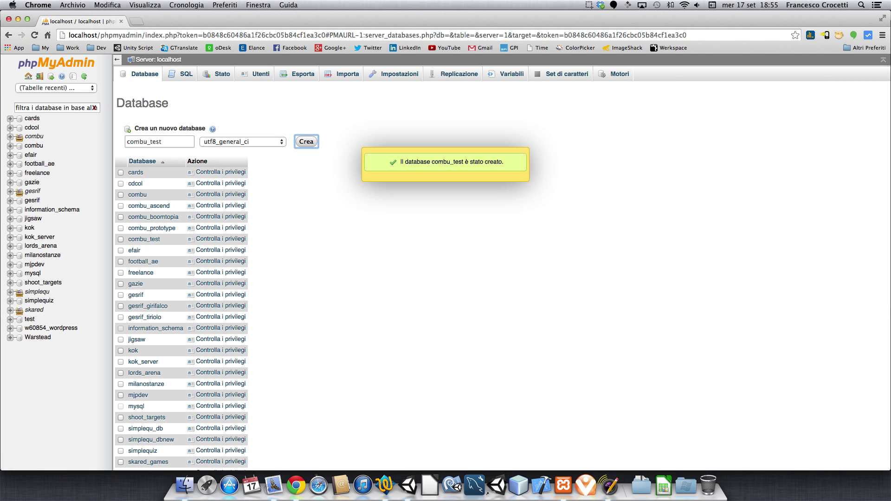
- Import combu_db.sql from the project's Assets/combu/Install folder into the combu_test database
click(144, 239)
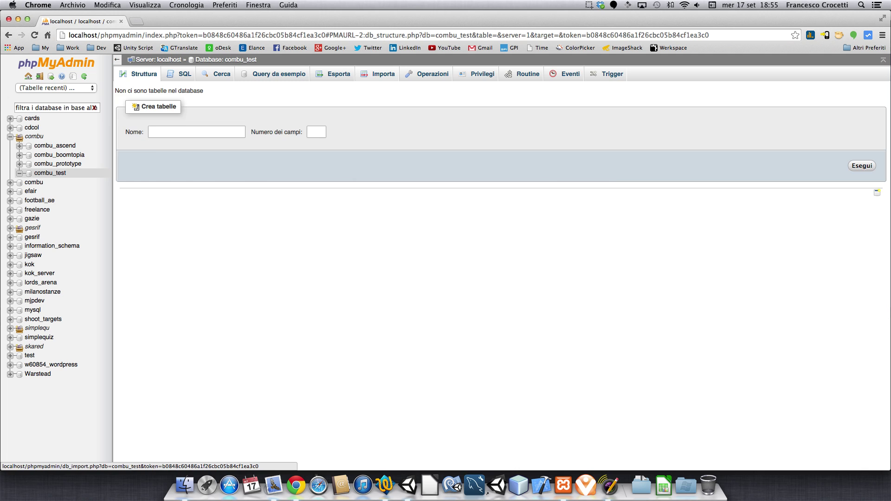
click(384, 74)
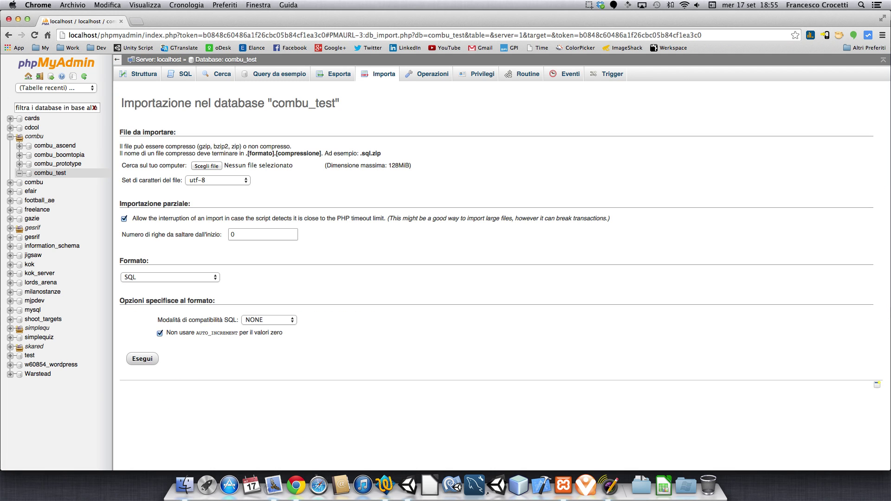
click(206, 166)
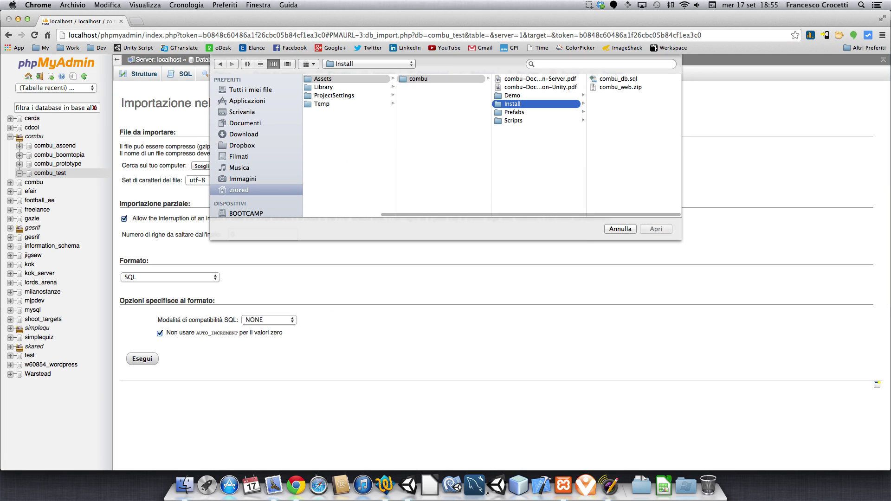
click(618, 78)
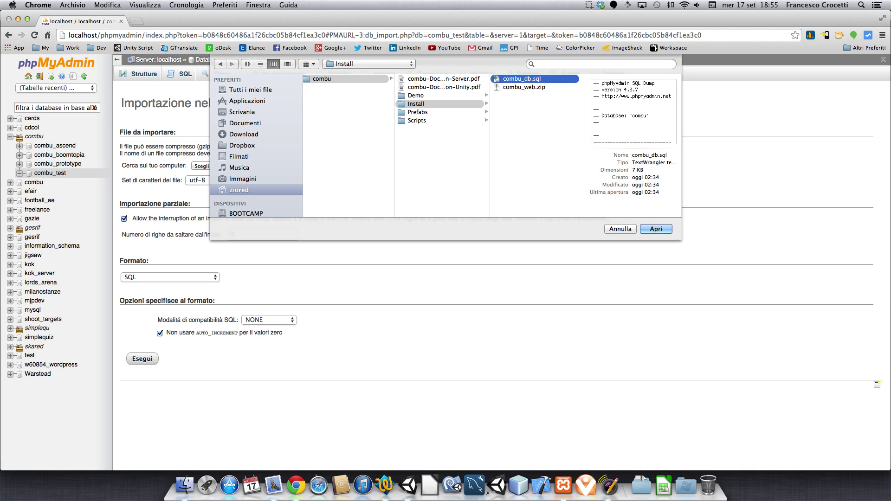
key(Return)
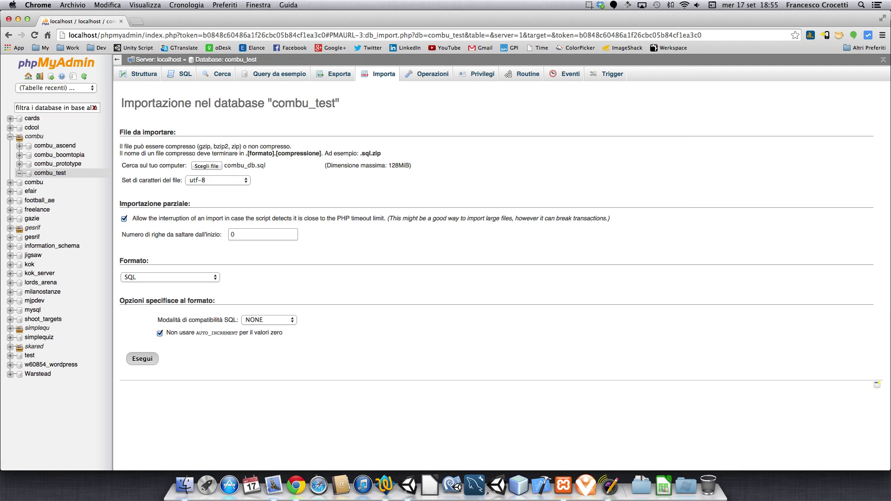
click(142, 358)
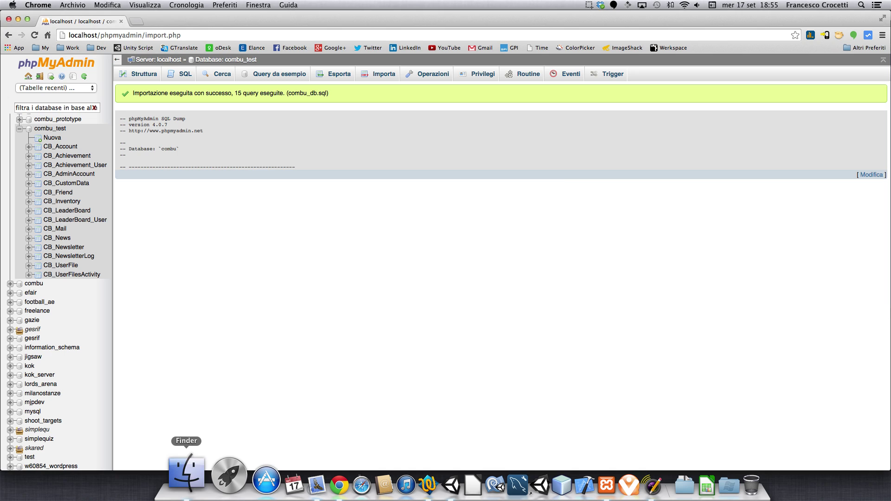
- Switch to Unity and reveal the combu_web archive in Finder, view it beside the combu web folder, and close its window
click(186, 473)
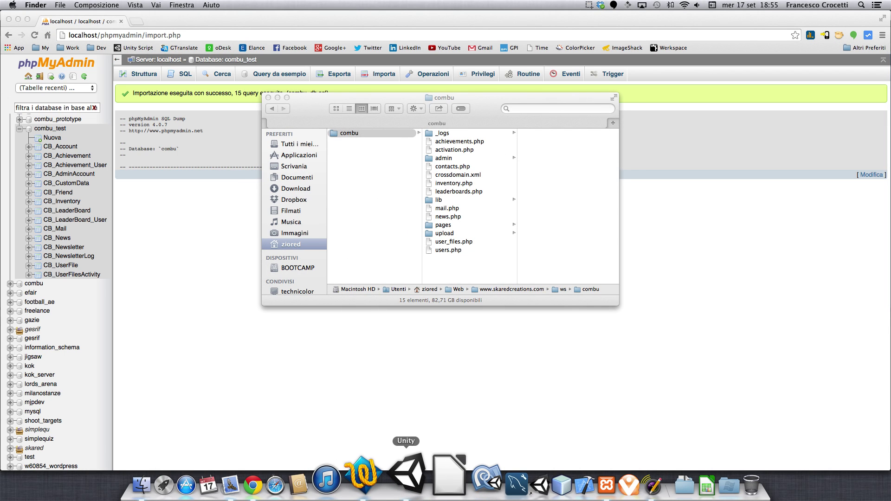
click(407, 473)
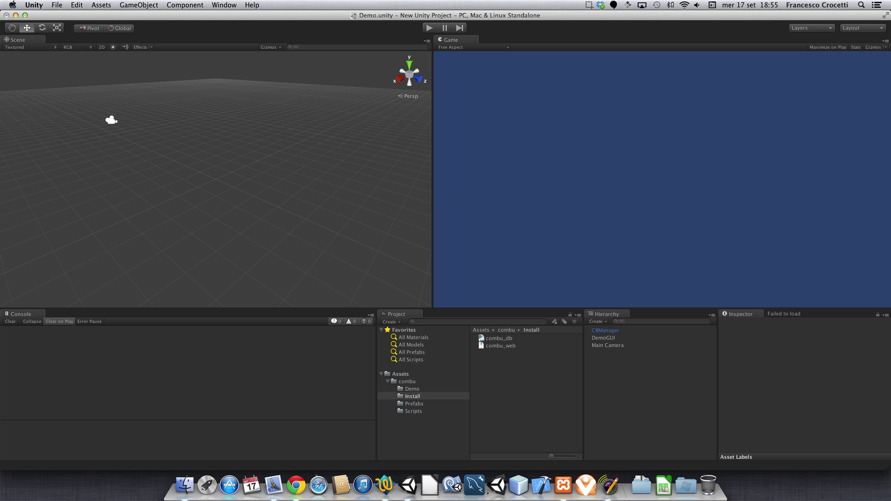
click(500, 346)
right_click(511, 346)
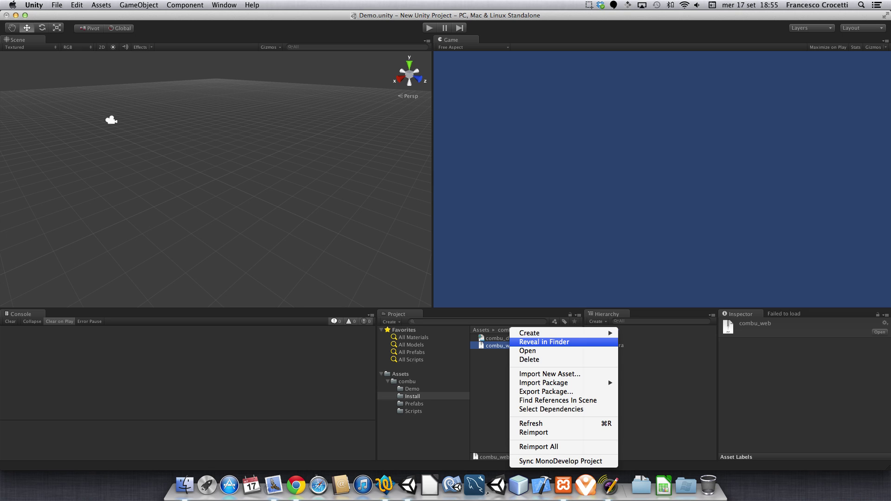
click(534, 341)
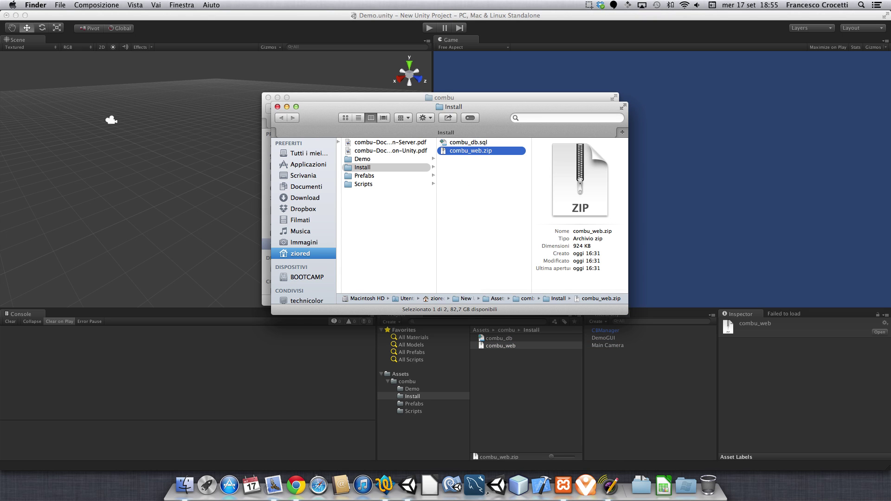
drag(399, 107, 278, 222)
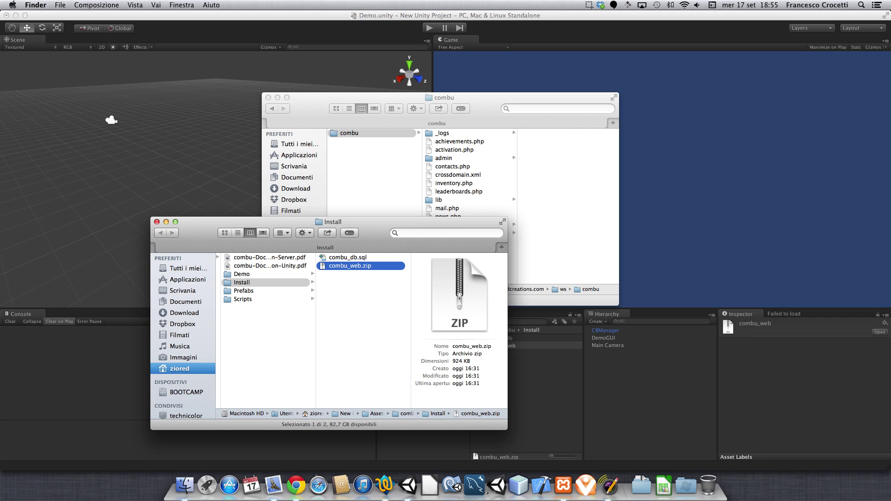
key(super+w)
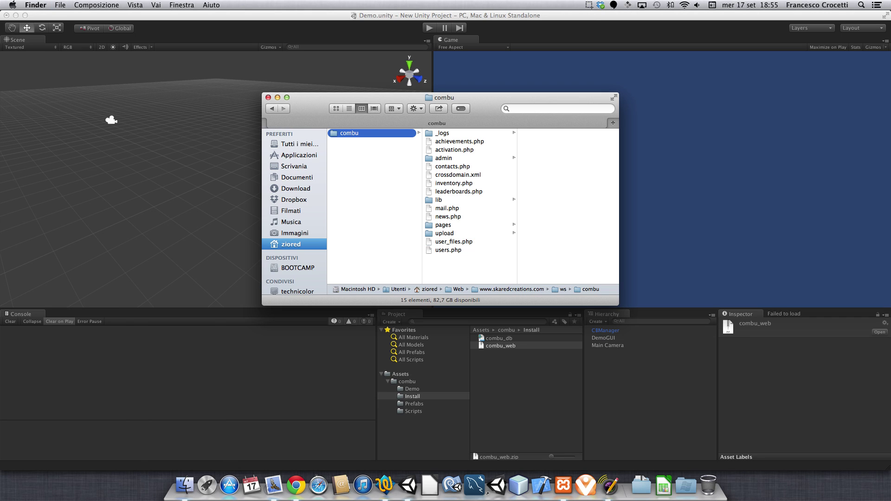
- Open config.php from the lib folder of the combu web directory in TextWrangler
click(438, 199)
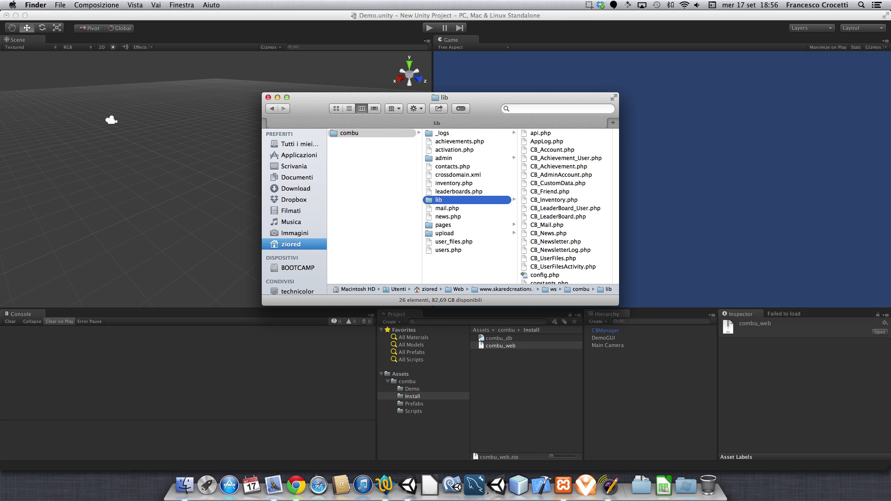
scroll(566, 207, down, 3)
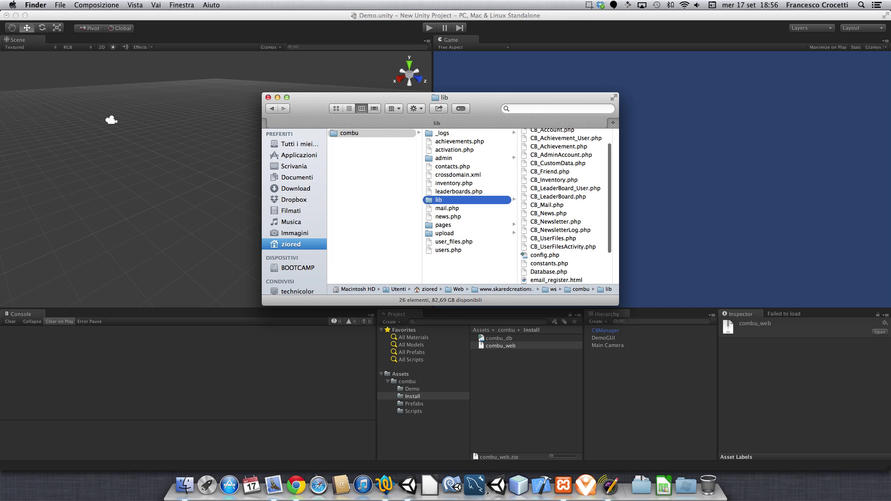
click(544, 237)
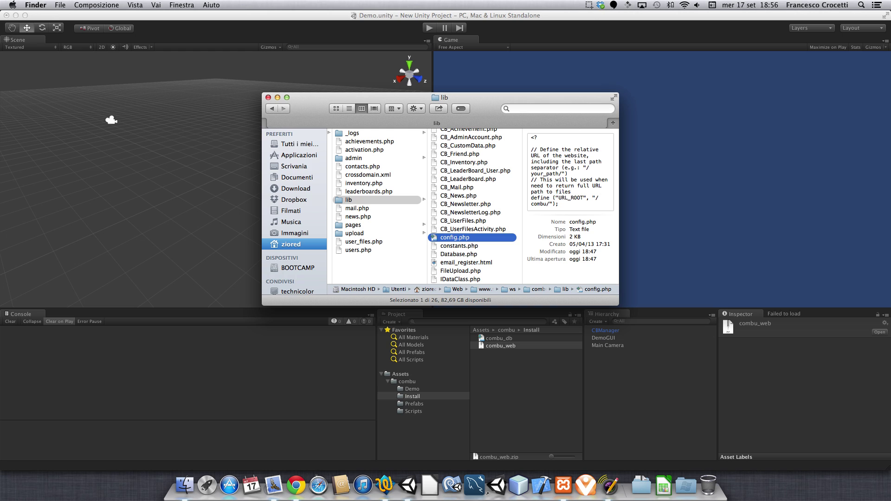
double_click(471, 237)
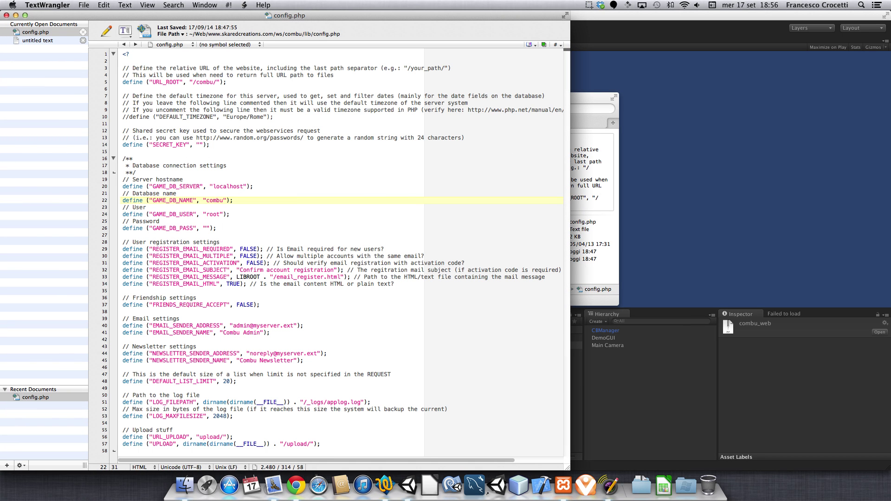
- Set GAME_DB_NAME to "combu_test" in the database connection settings of config.php and save the file
click(133, 158)
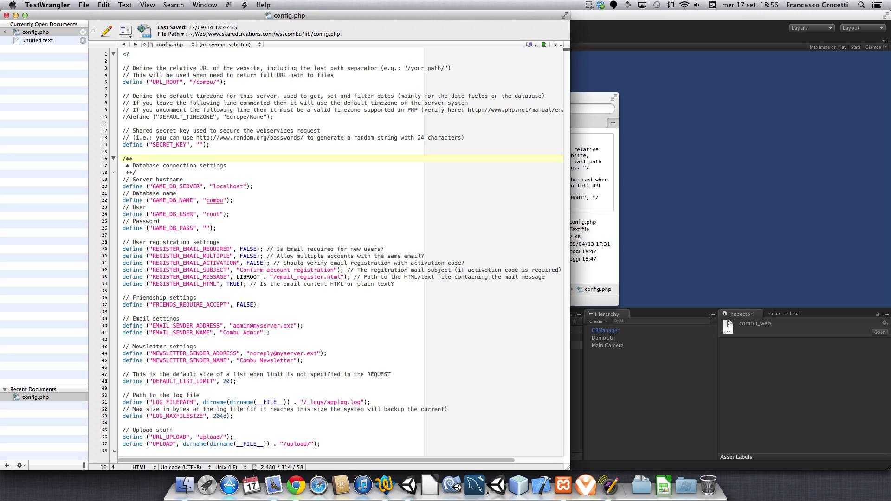
click(122, 151)
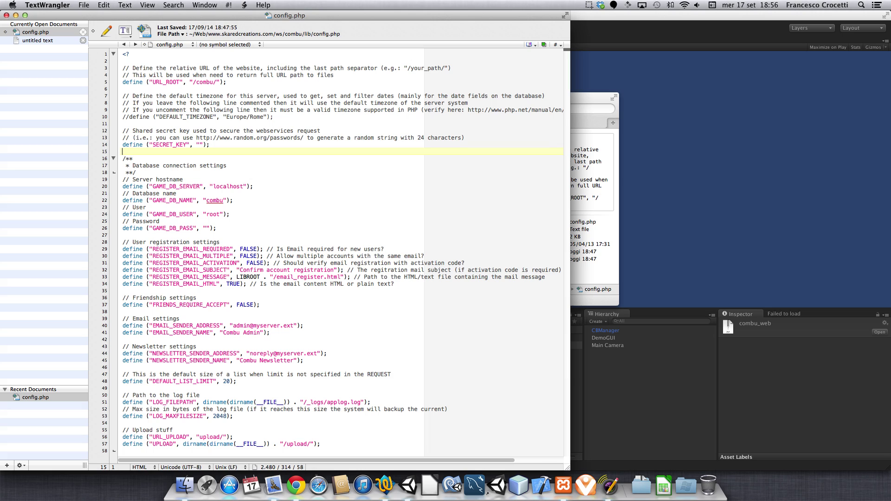
click(179, 186)
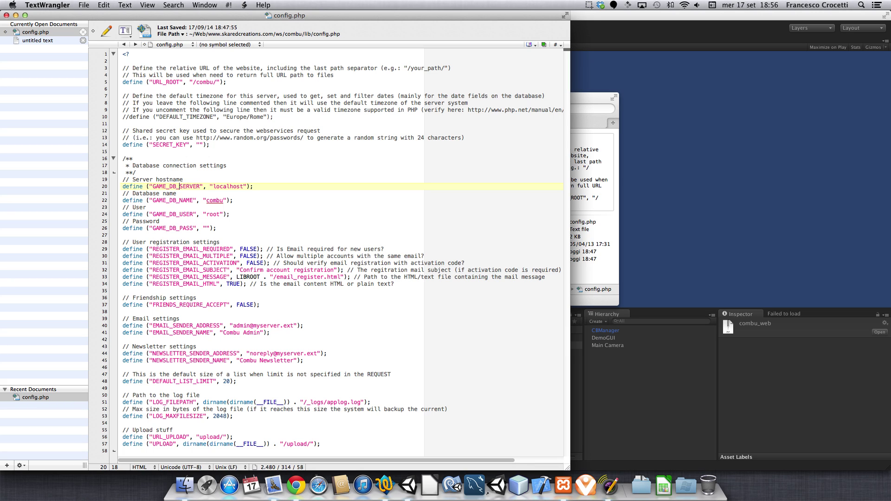
click(233, 186)
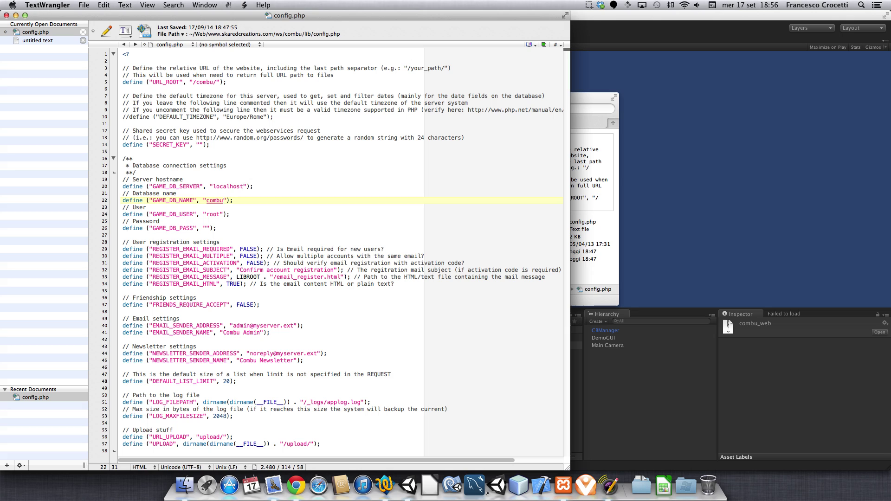
text(_test)
key(super+s)
click(216, 214)
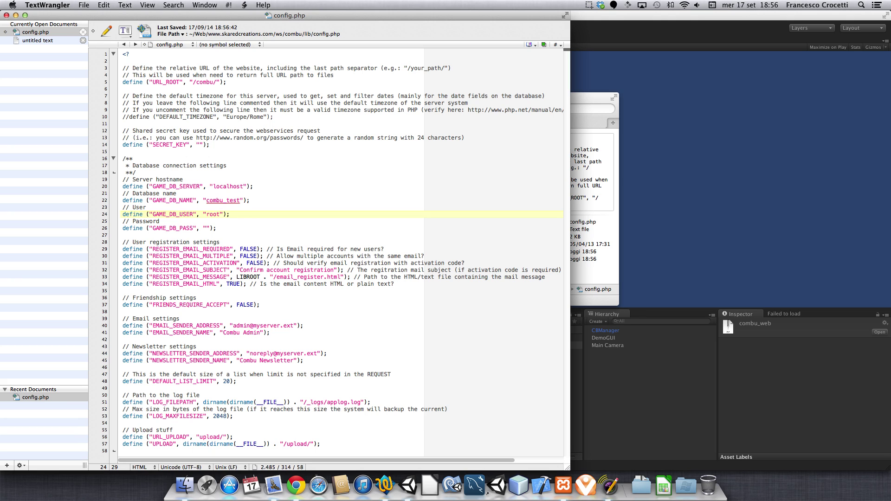
- Switch to Chrome and open the combu admin panel at skared.local/ws/combu/admin
key(super+Tab)
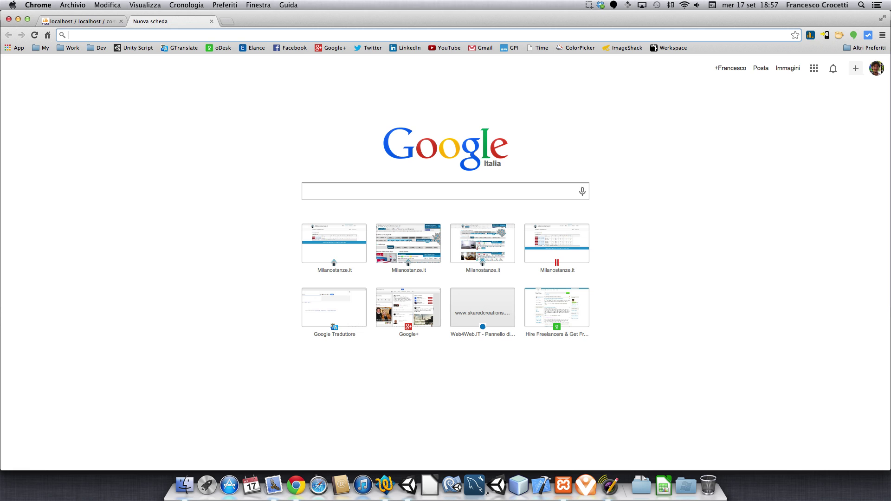
text(skared.local/ws/combu/admin)
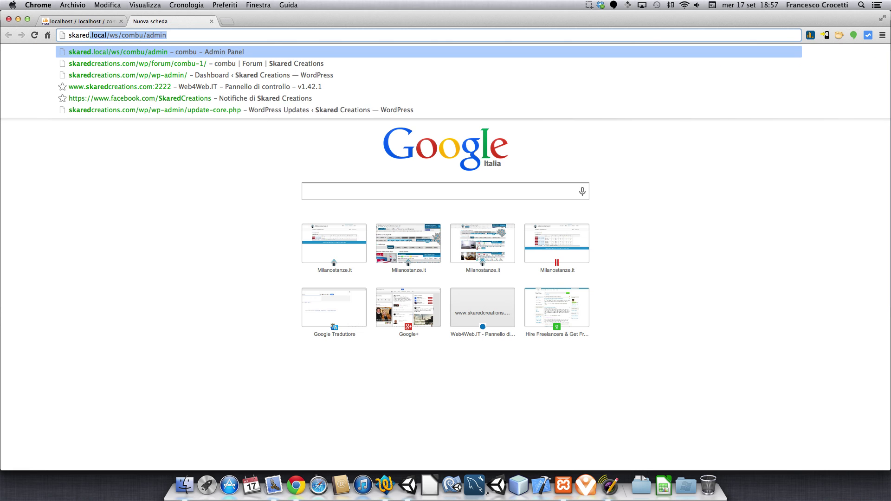
key(Right)
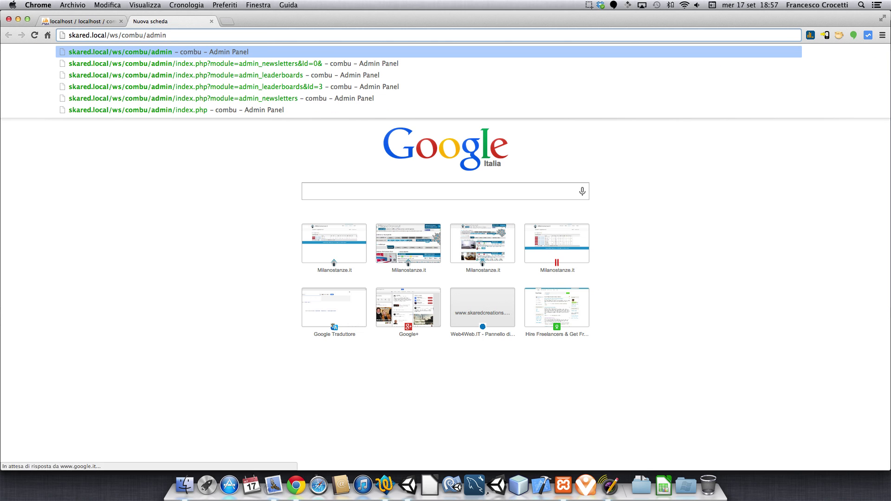
key(Return)
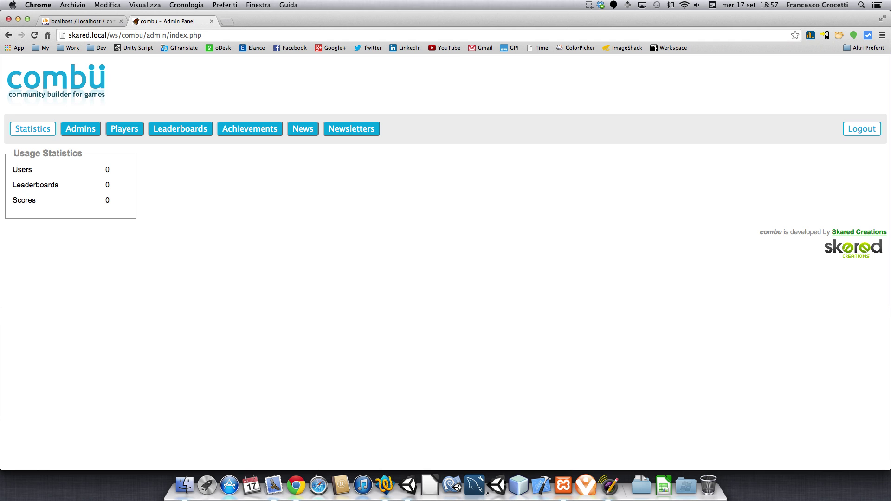
- Look at the rows of the CB_AdminAccount table in phpMyAdmin, and return to the combu admin panel and reload it
click(82, 21)
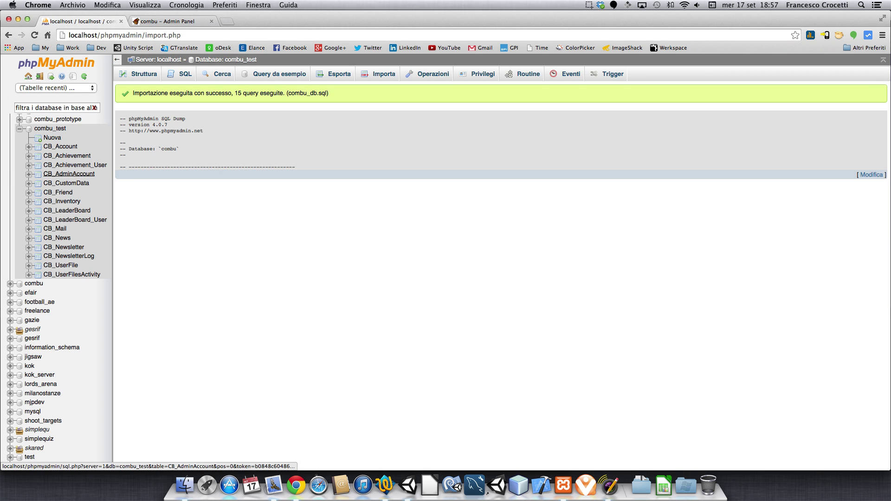
click(69, 173)
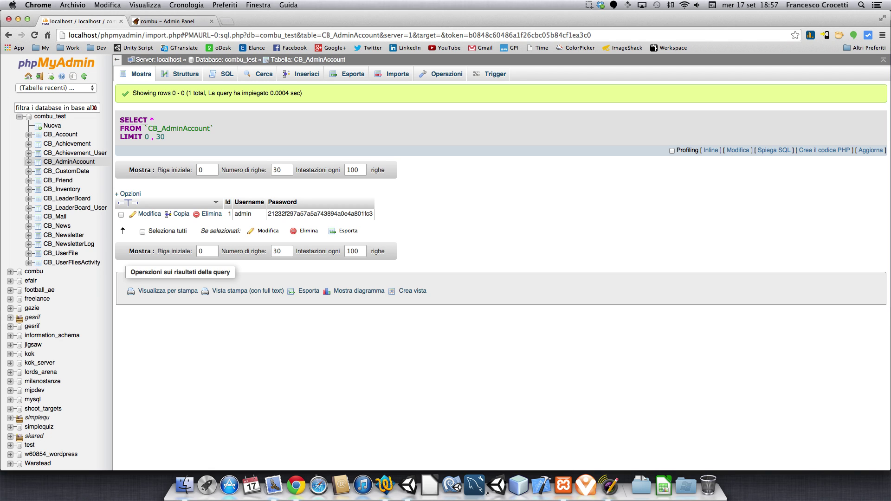
click(169, 21)
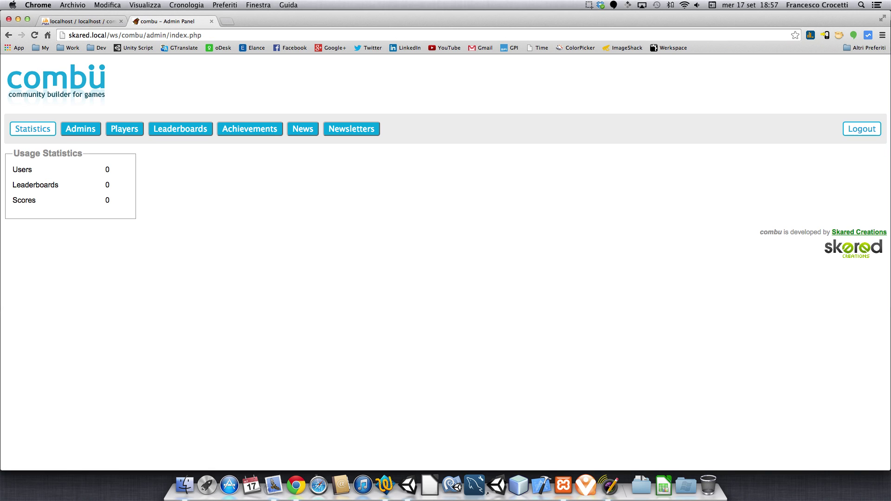
click(159, 35)
key(Return)
- Start a new leaderboard in the combu admin panel and title it "My Leaderboard"
click(180, 128)
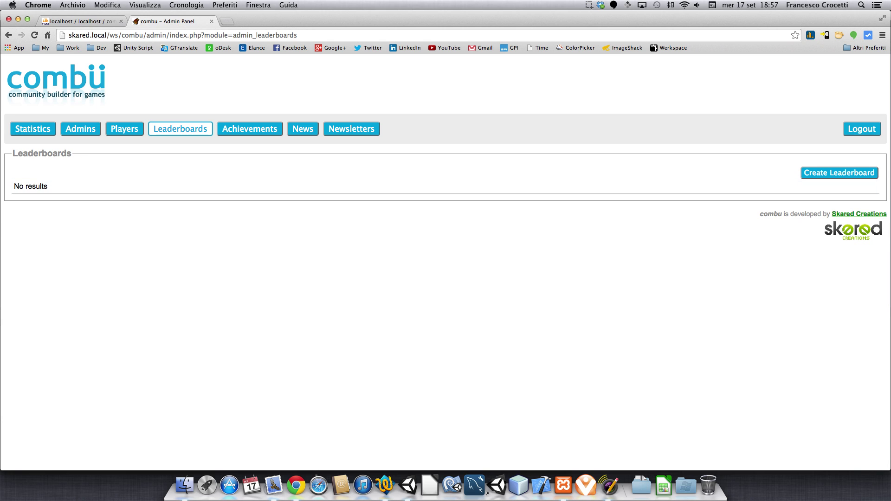
click(840, 173)
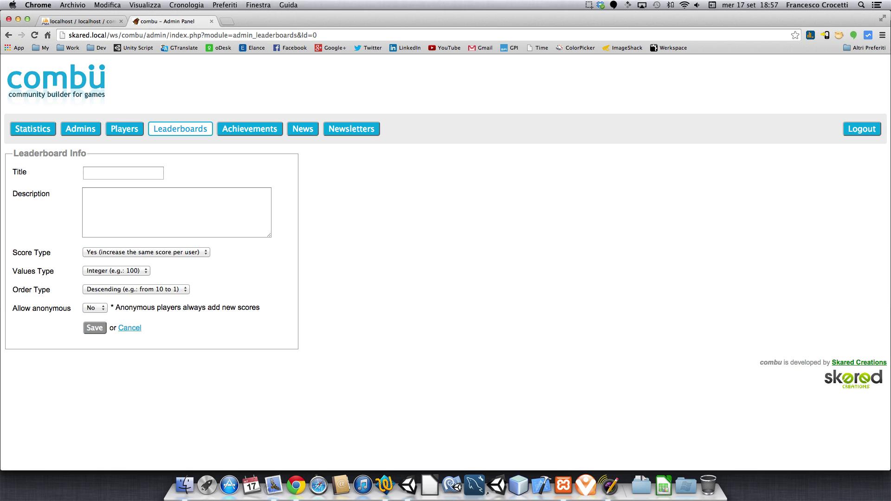
click(123, 173)
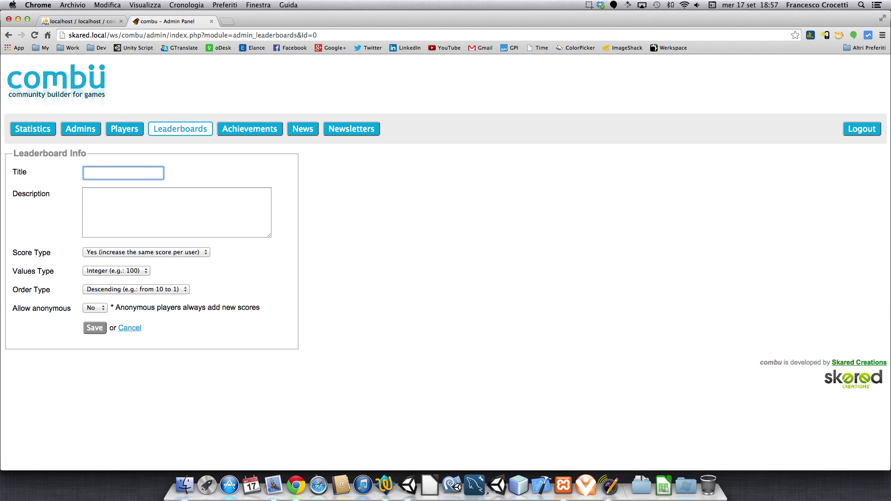
text(My)
key(Down)
key(Down)
key(Return)
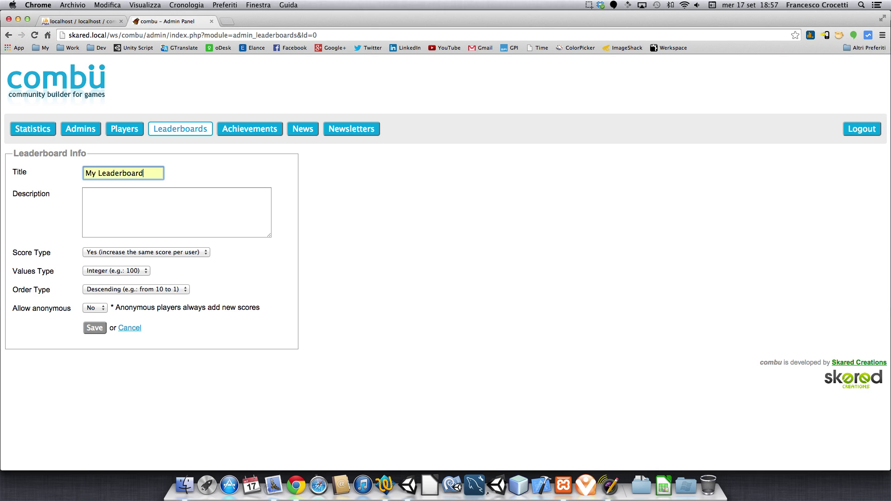
- Show the leaderboard's Score Type choices, look at the CB_LeaderBoard_User table in phpMyAdmin, and return to the leaderboard form
drag(25, 253, 42, 253)
click(145, 252)
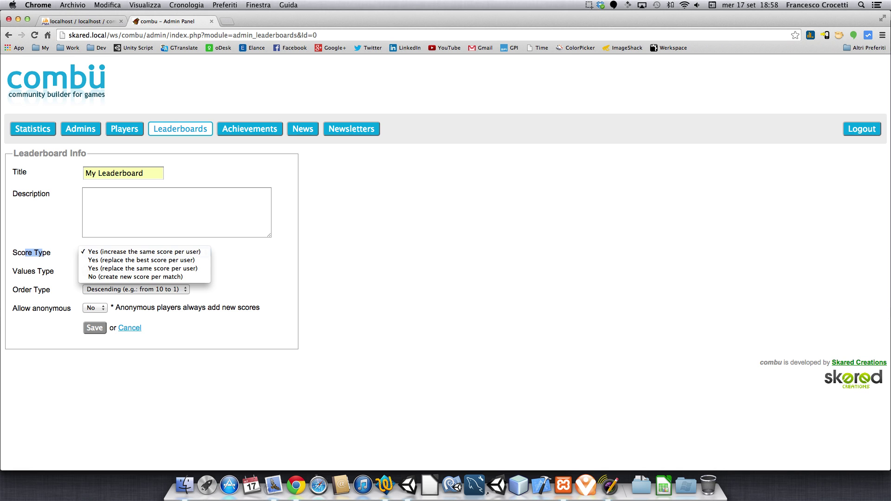
click(82, 21)
click(82, 21)
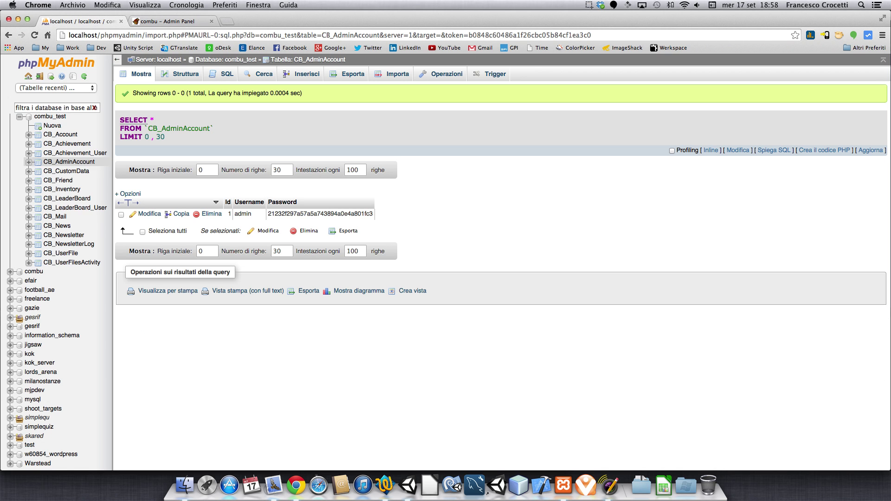
click(74, 207)
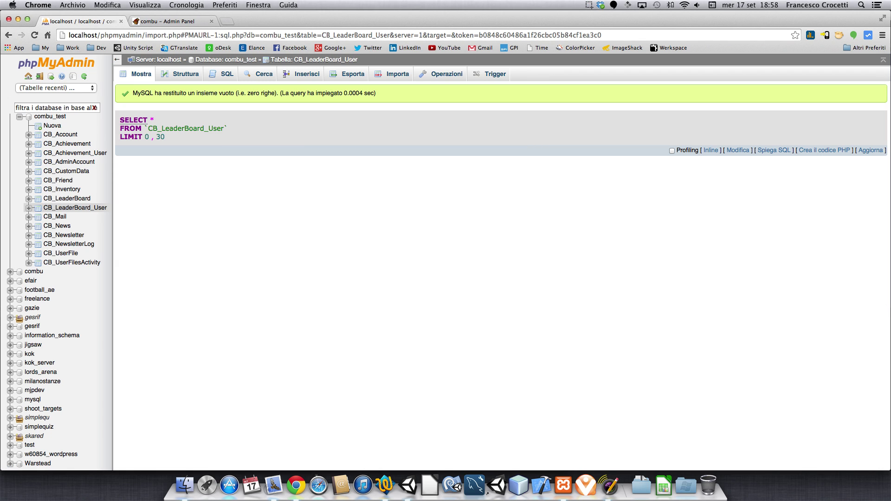
click(173, 21)
- Review the increase, replace best and replace same options of the leaderboard's Score Type, and close the list without choosing another
key(space)
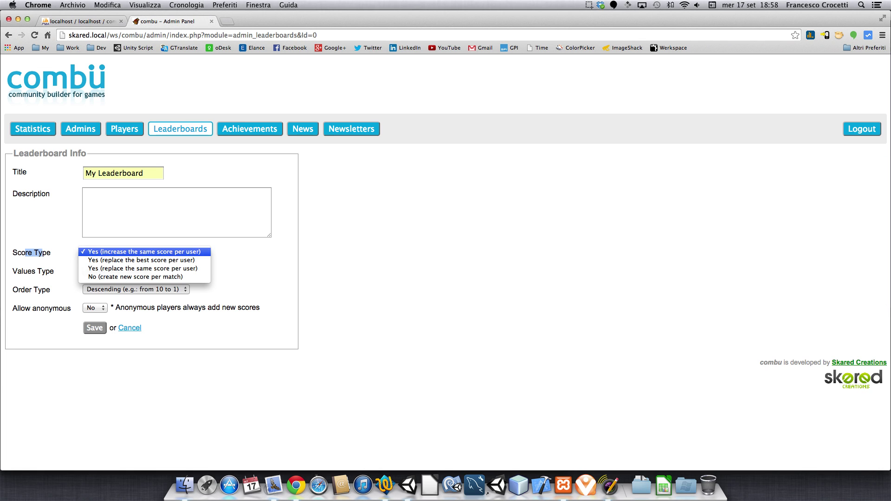
key(Down)
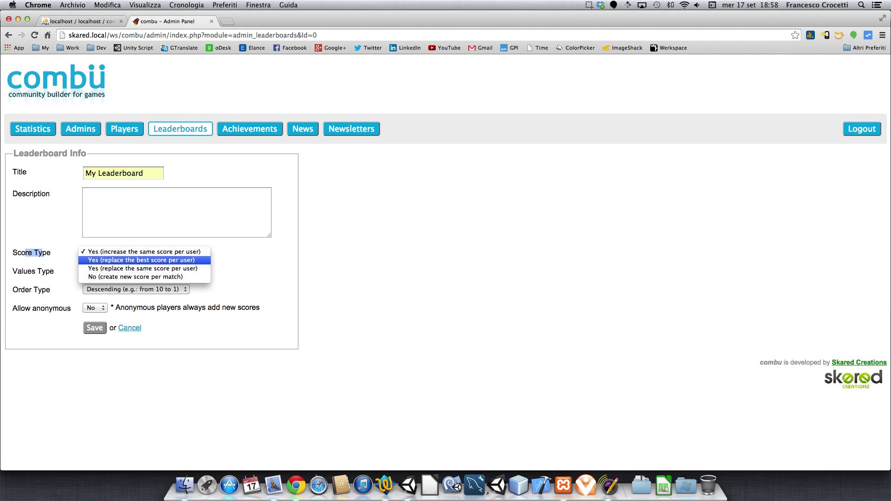
key(Down)
key(Up)
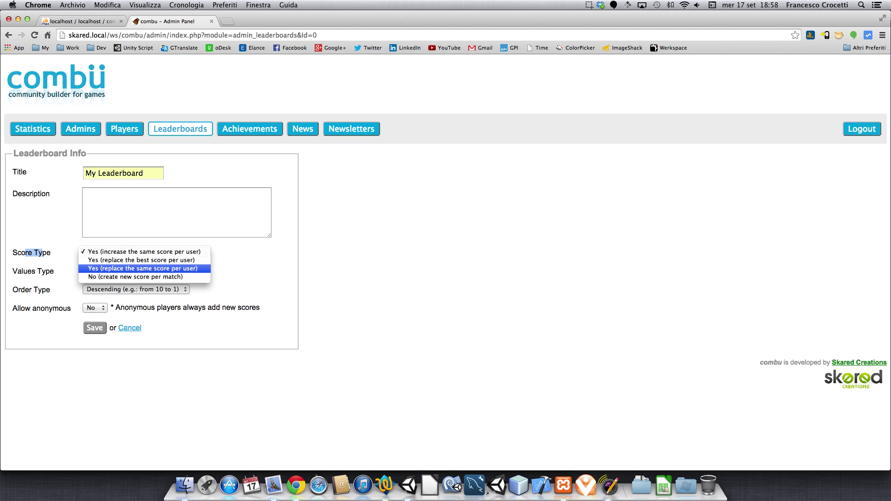
key(Down)
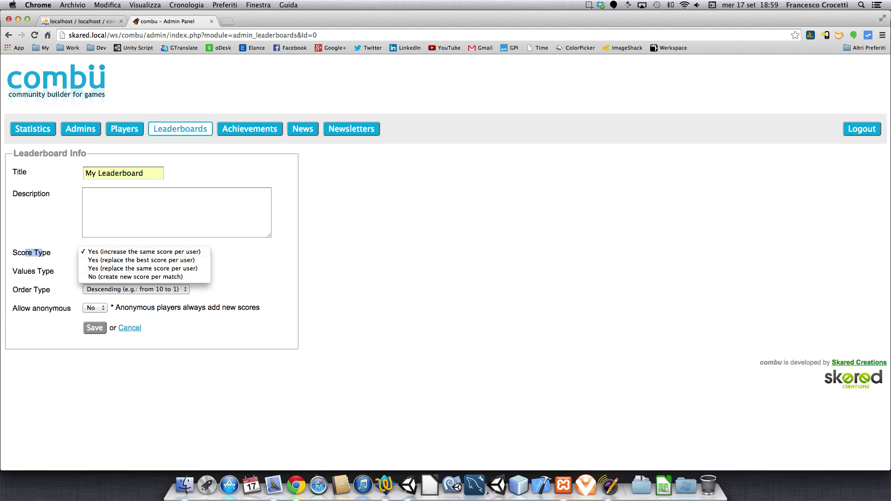
key(Escape)
- Review the Integer and Float options of the leaderboard's Values Type
click(116, 271)
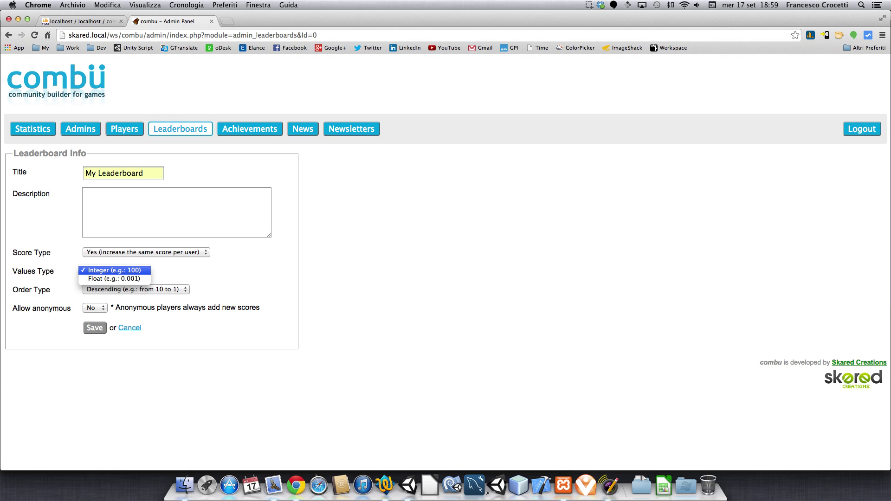
key(Down)
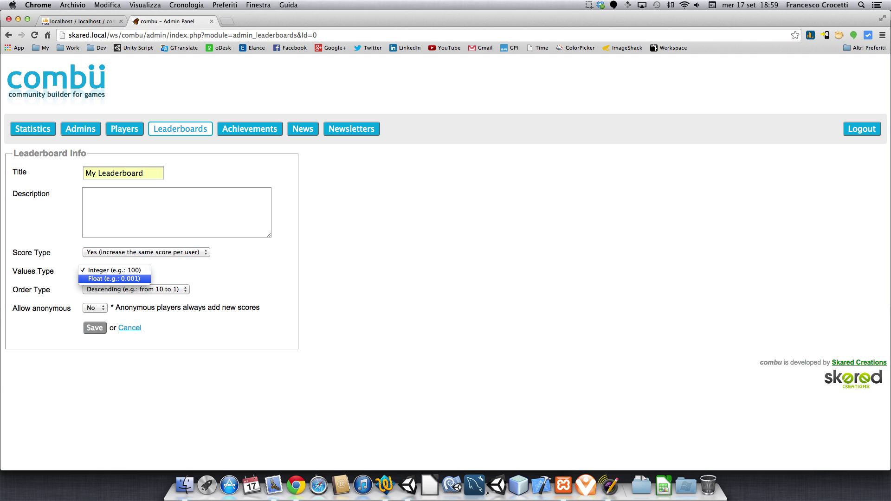
key(Up)
key(Down)
key(Return)
key(Escape)
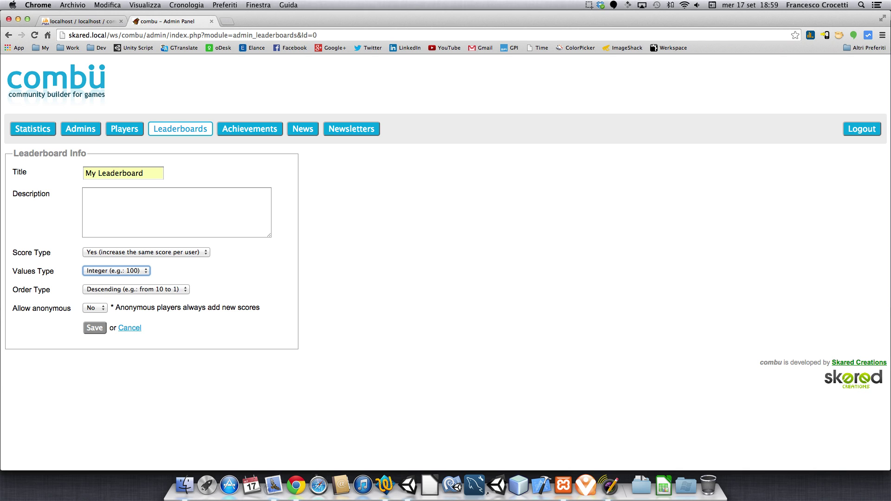
- Review the Descending and Ascending options of the leaderboard's Order Type
key(Tab)
key(space)
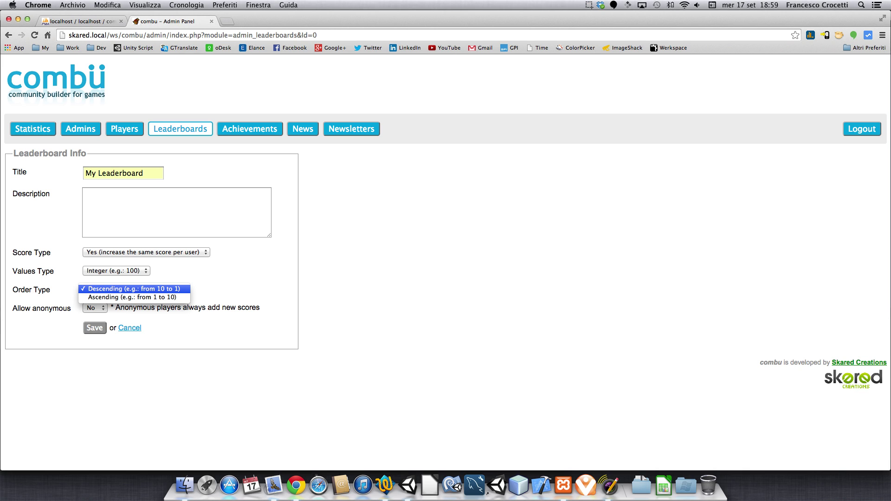
key(Down)
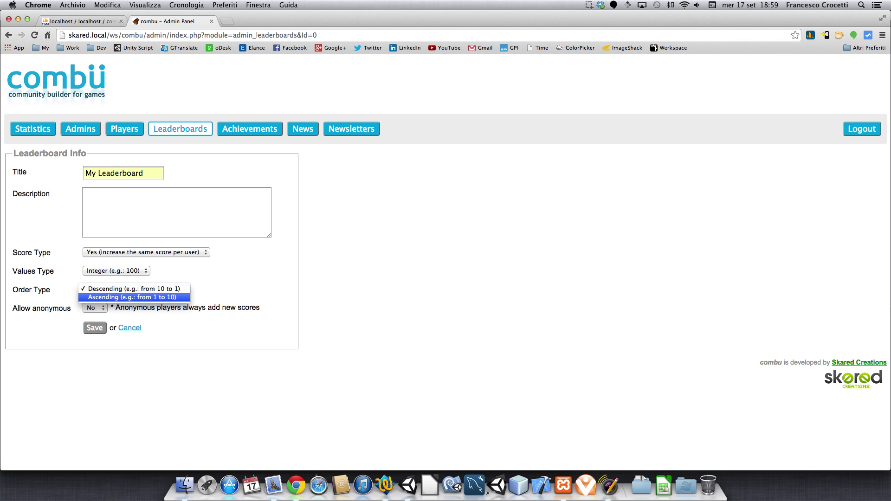
key(Escape)
- Review the leaderboard's Allow anonymous options, choose No, and read the note about scores of anonymous players
key(Tab)
key(space)
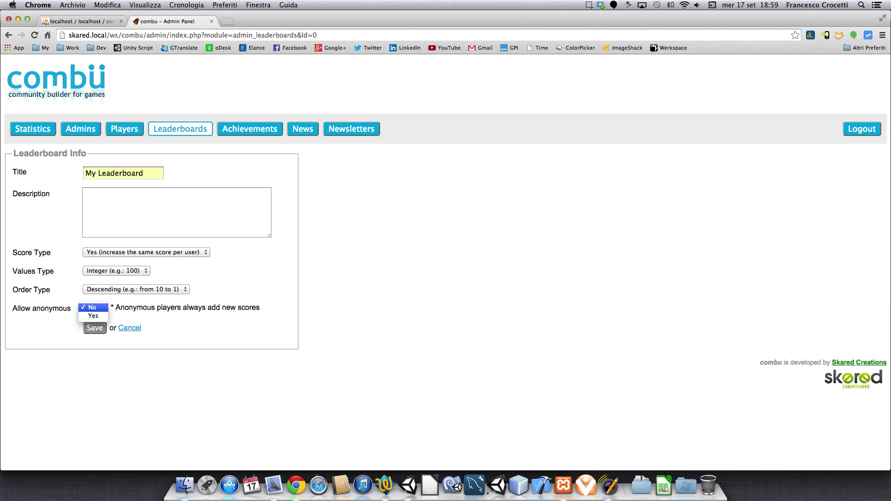
key(Down)
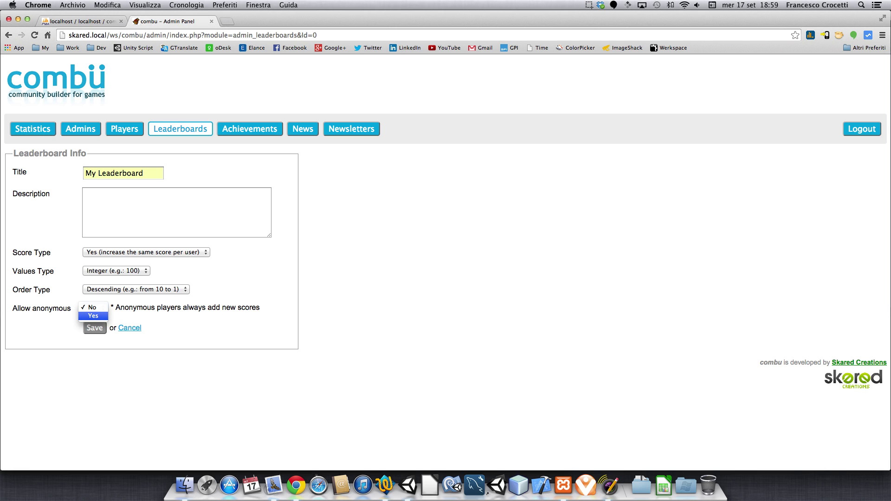
key(Up)
key(Return)
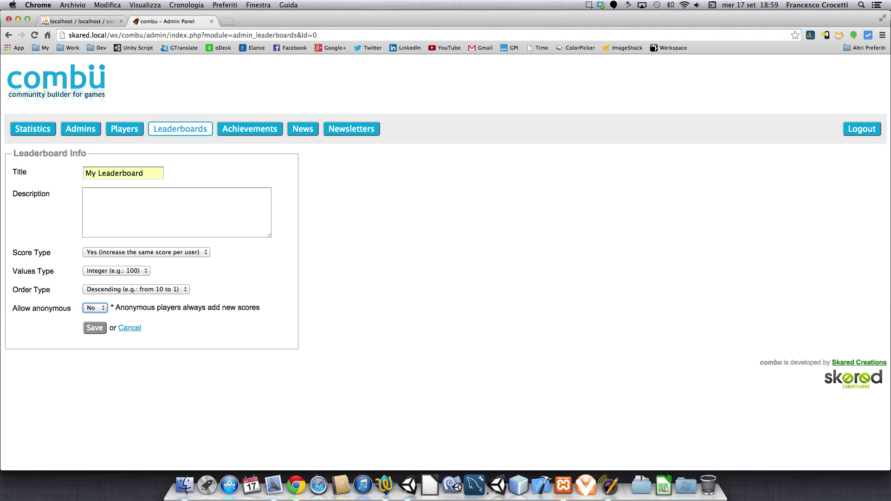
key(Tab)
drag(133, 308, 188, 308)
click(188, 307)
- Save the new leaderboard and check its ID in the Leaderboards list
click(94, 328)
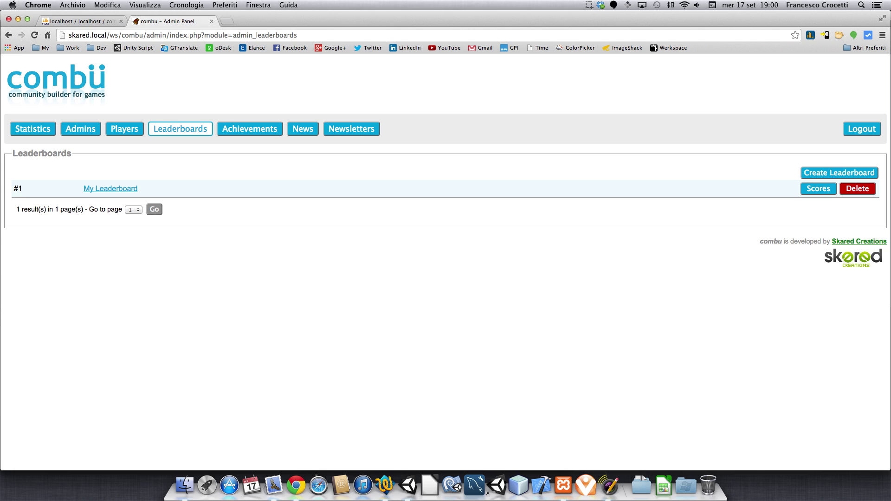
drag(14, 189, 23, 188)
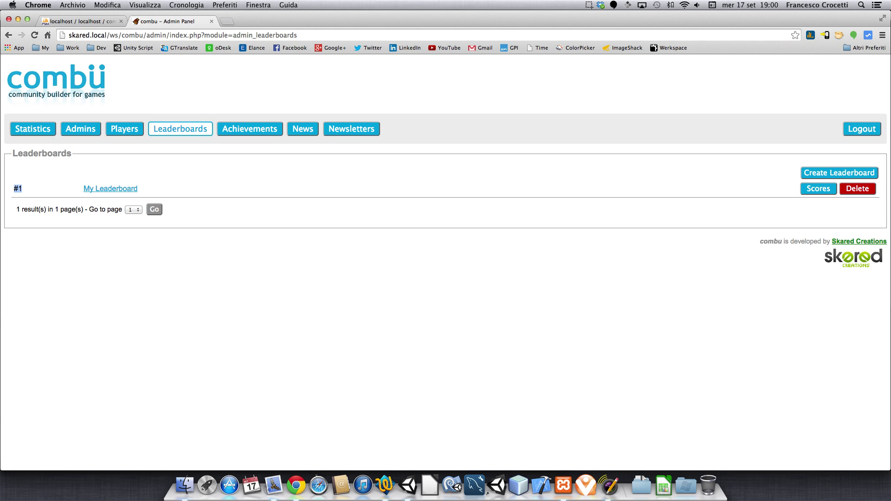
click(18, 189)
- Switch to Unity and open the Demo scene from the Assets/combu/Demo folder
click(397, 481)
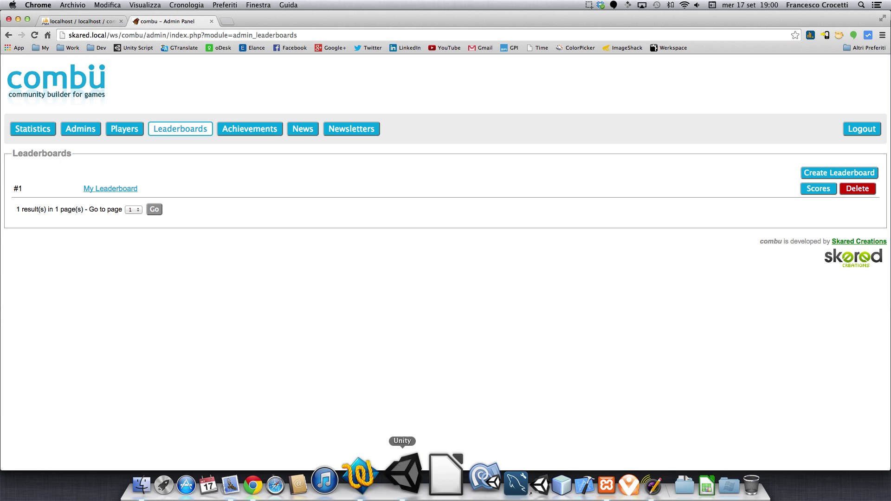
click(605, 330)
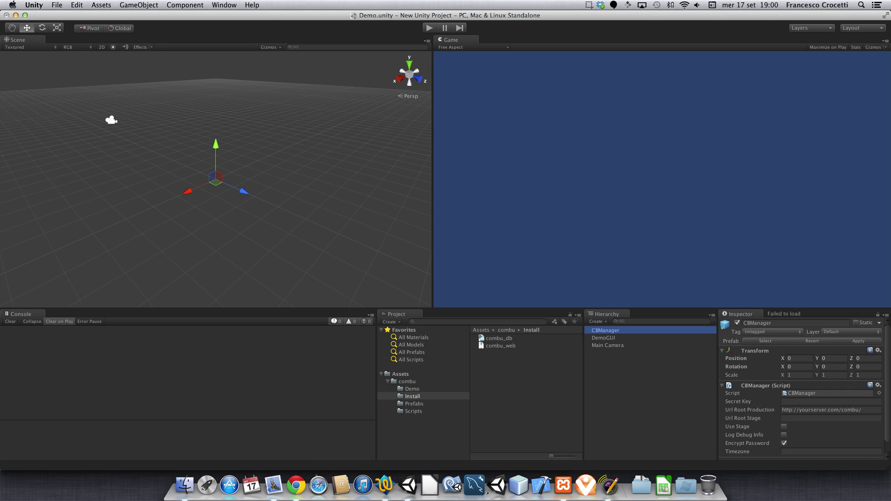
click(412, 389)
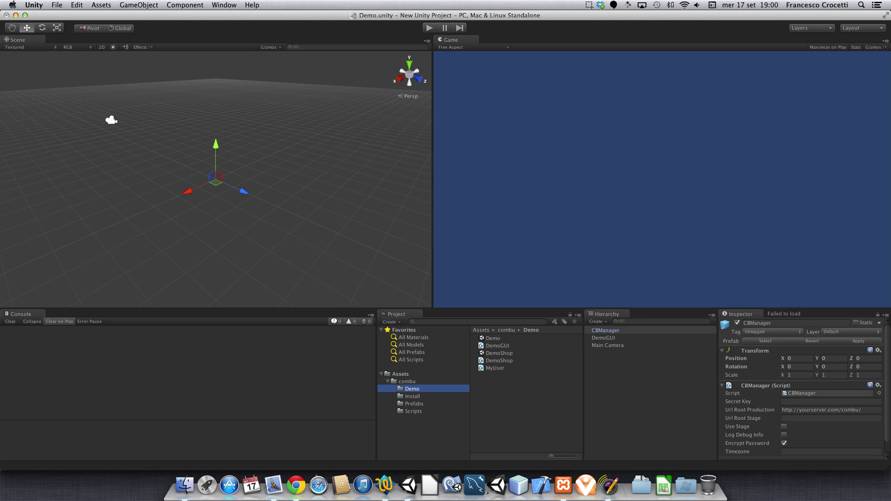
double_click(493, 338)
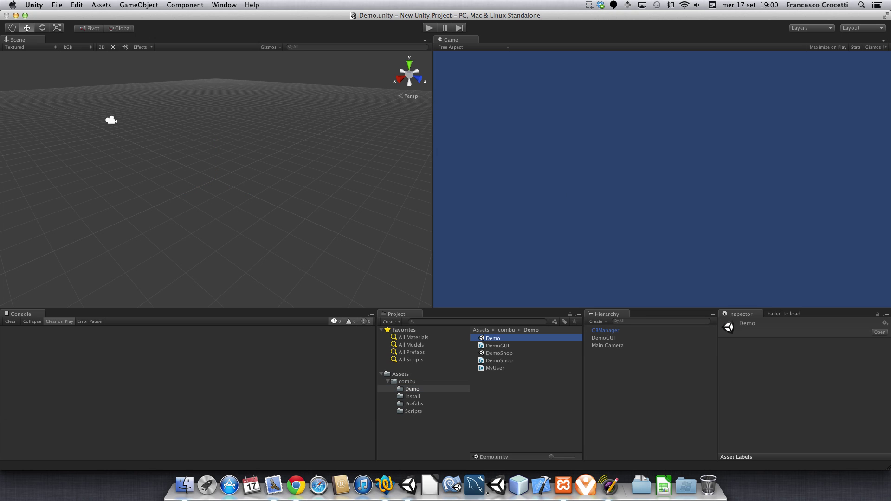
click(605, 330)
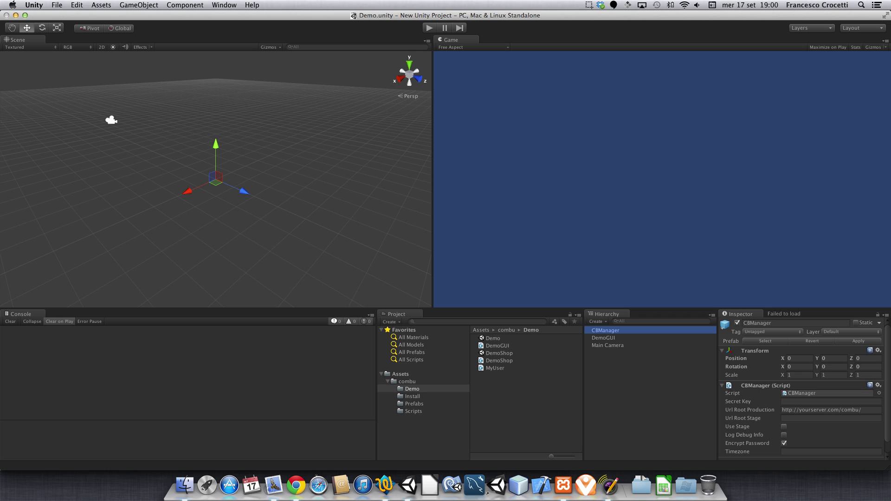
scroll(803, 387, down, 2)
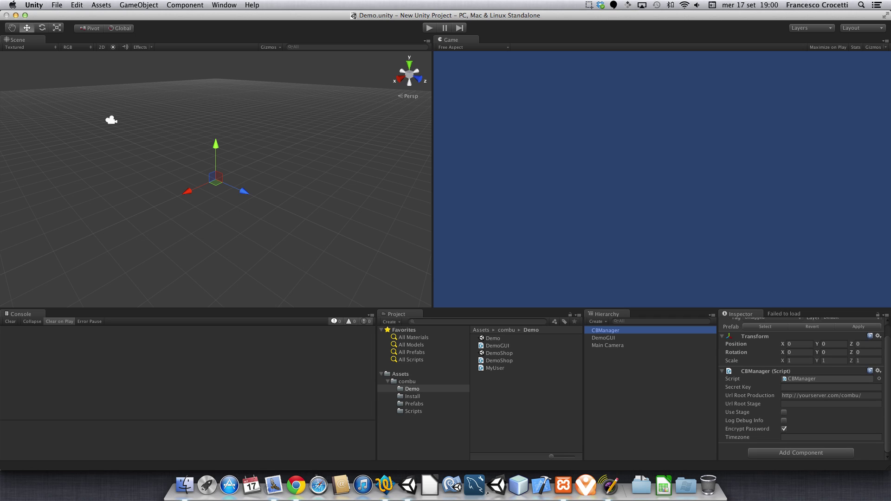
click(783, 404)
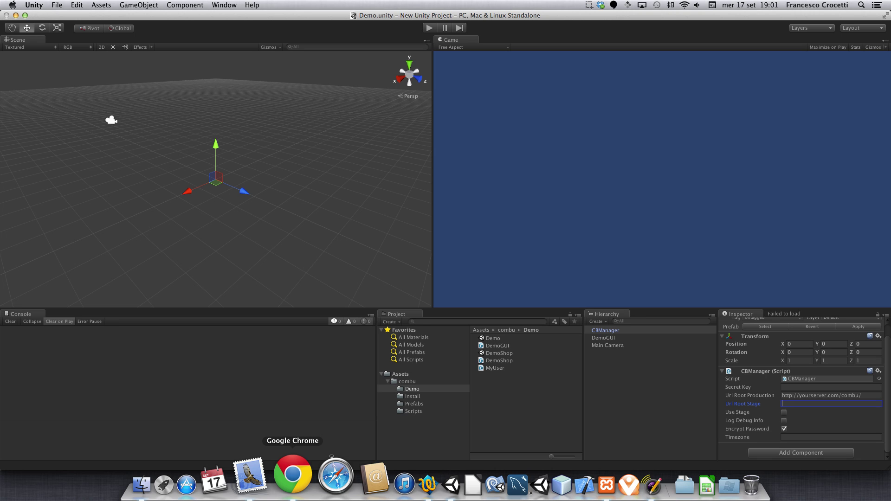
click(293, 474)
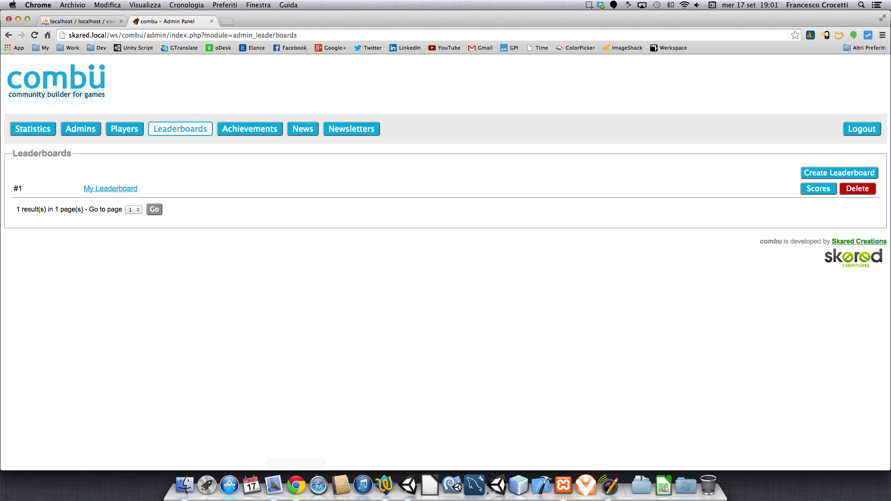
double_click(78, 35)
drag(90, 35, 144, 36)
key(super+c)
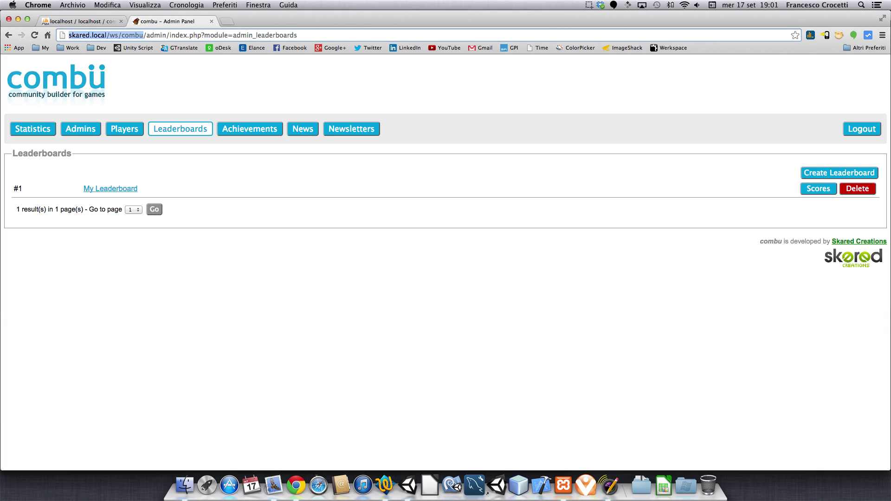
key(super+Tab)
key(super+v)
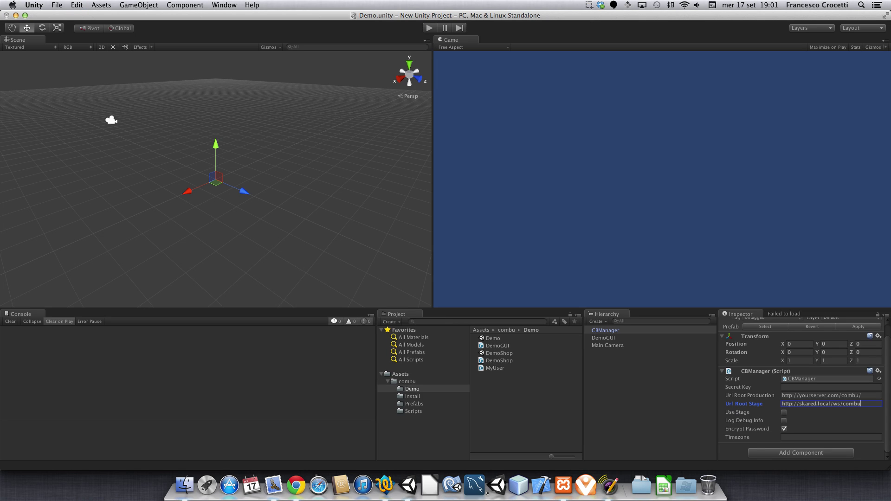
text(/)
click(784, 412)
- Run the Demo scene and create a new user with the username myuser and an account password
key(super+p)
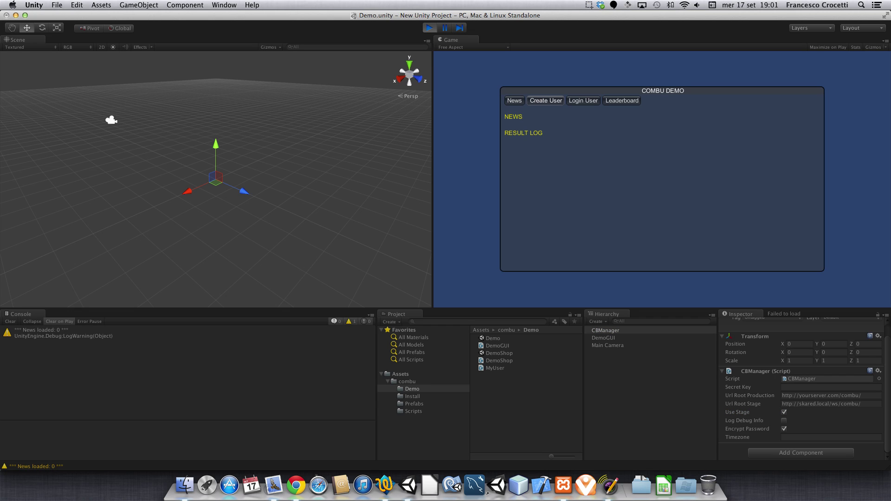
click(546, 101)
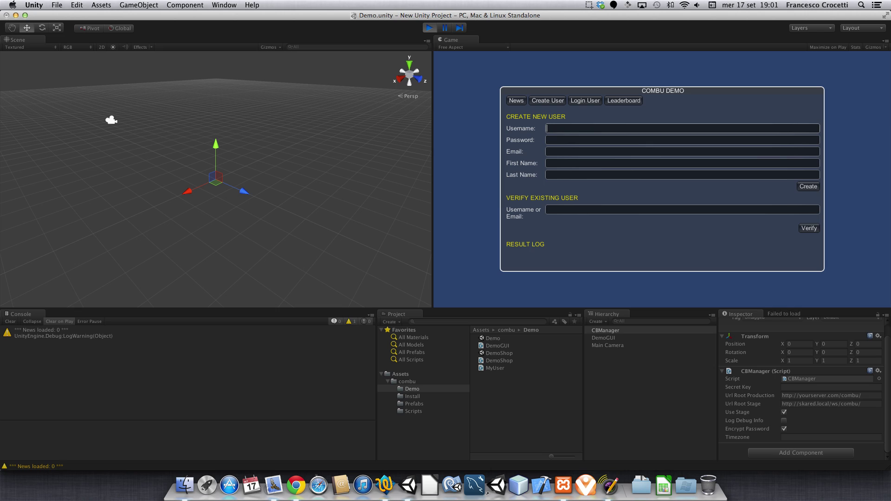
text(myuser)
key(Tab)
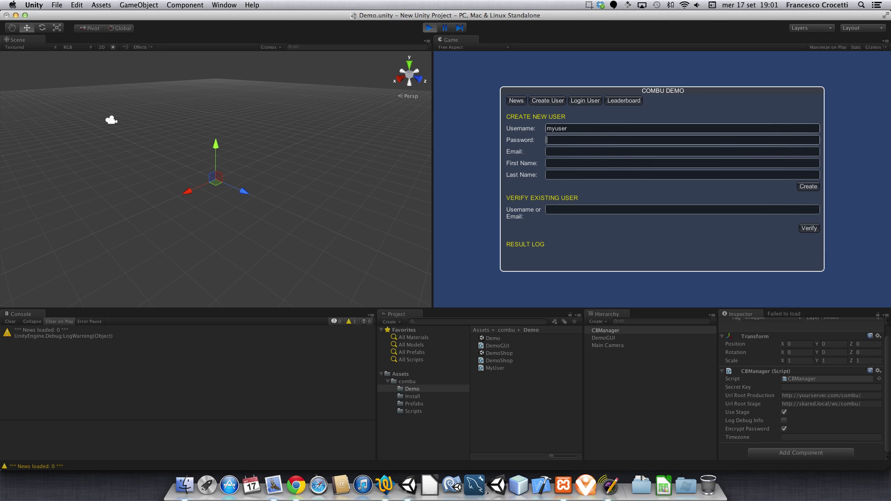
text(*****)
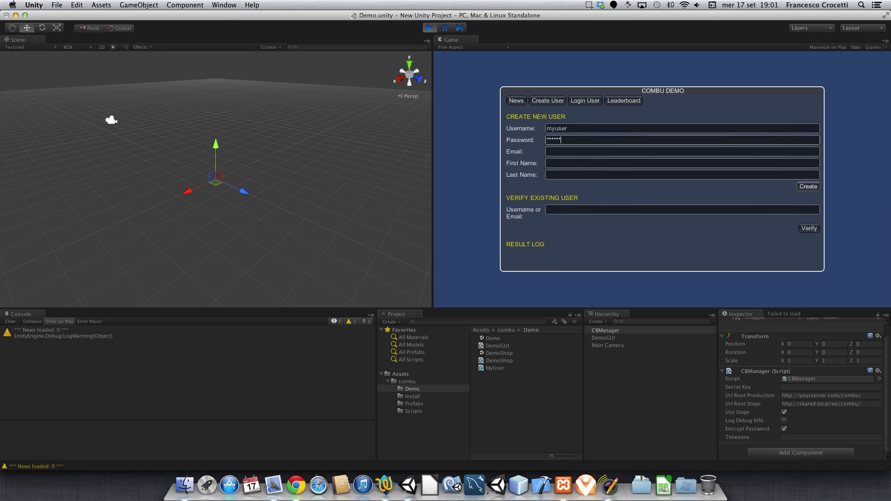
click(807, 186)
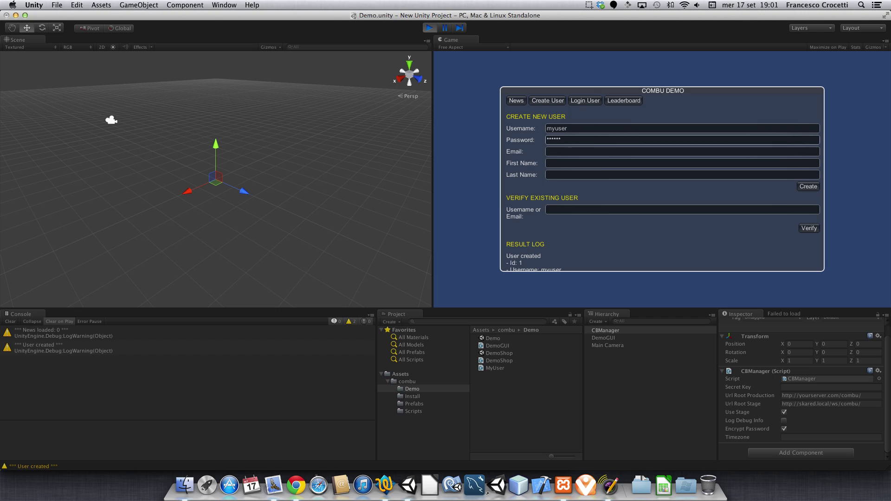
- Log in to the running demo as myuser with the account password
click(585, 100)
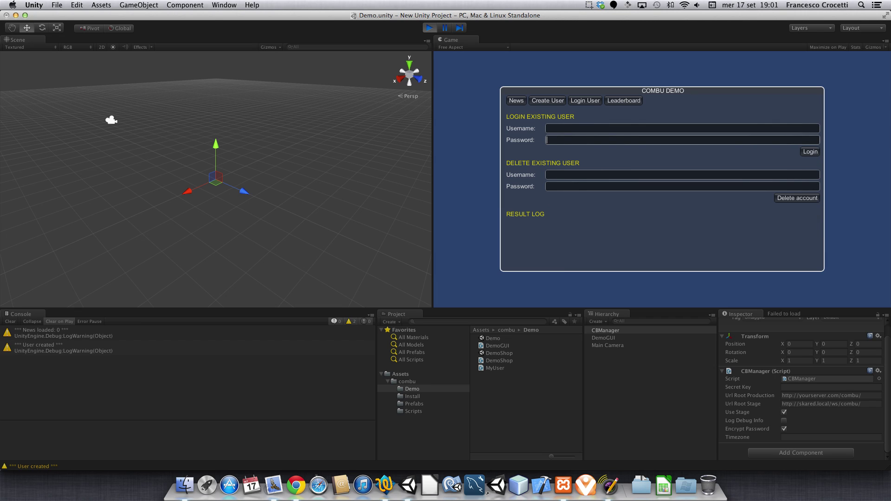
click(548, 128)
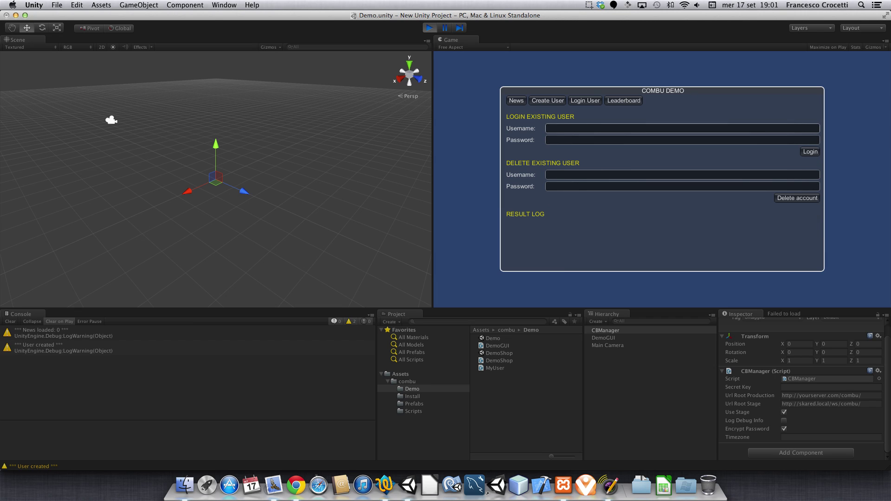
text(myuser)
click(547, 140)
text(****)
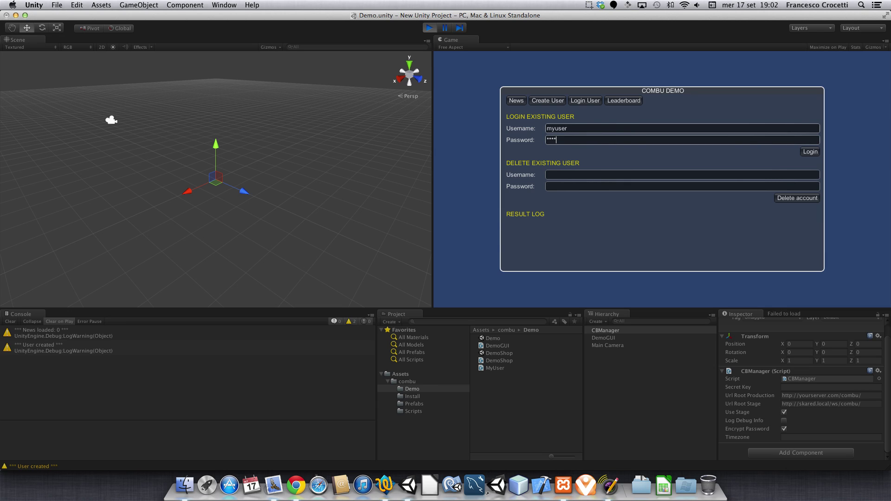
text(**)
click(810, 151)
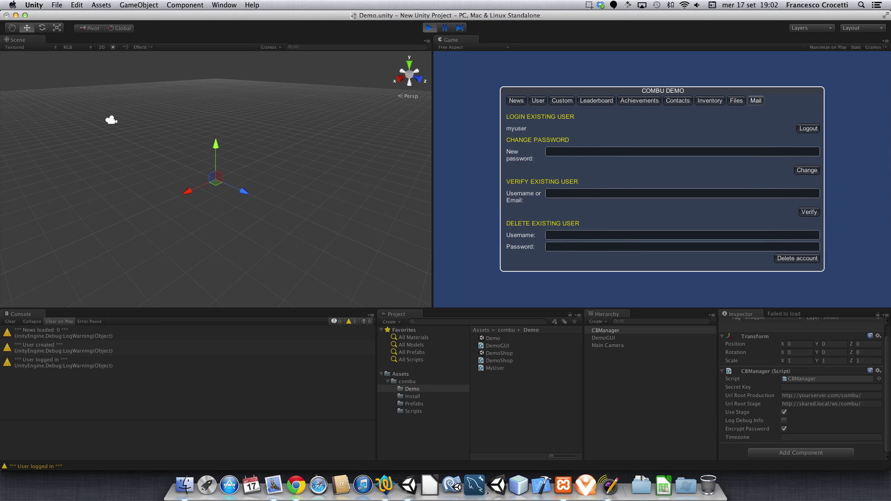
- Examine the custom properties in the MyUser script and save the user's custom data key Coins with value 100
click(562, 101)
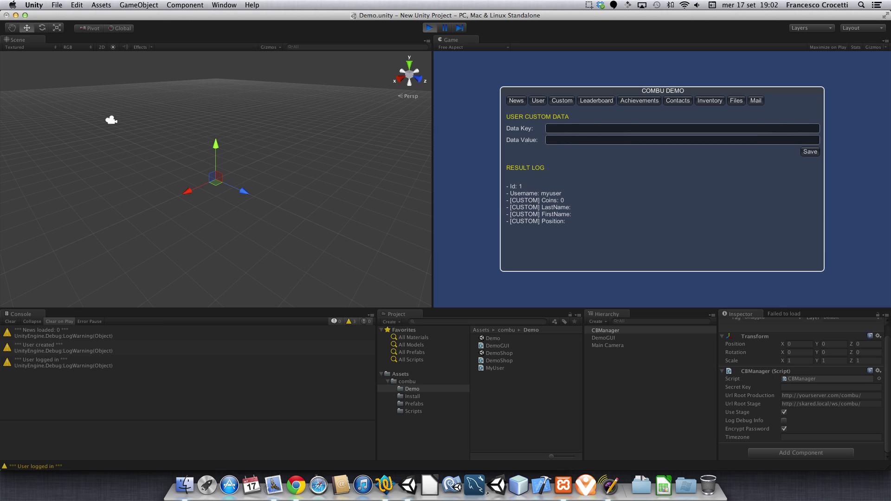
click(495, 368)
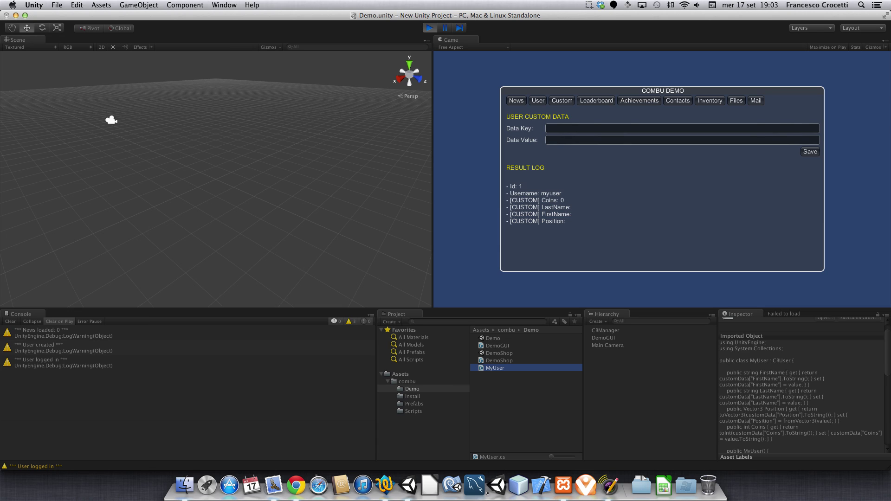
scroll(803, 386, down, 3)
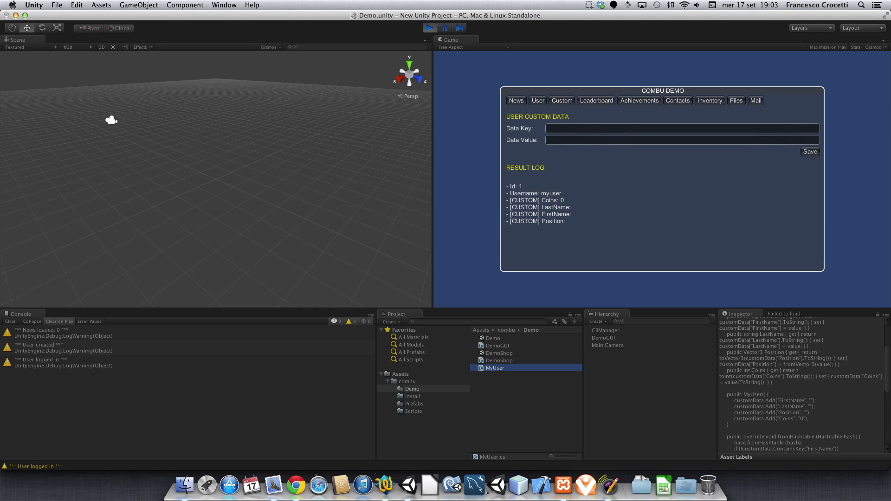
click(547, 128)
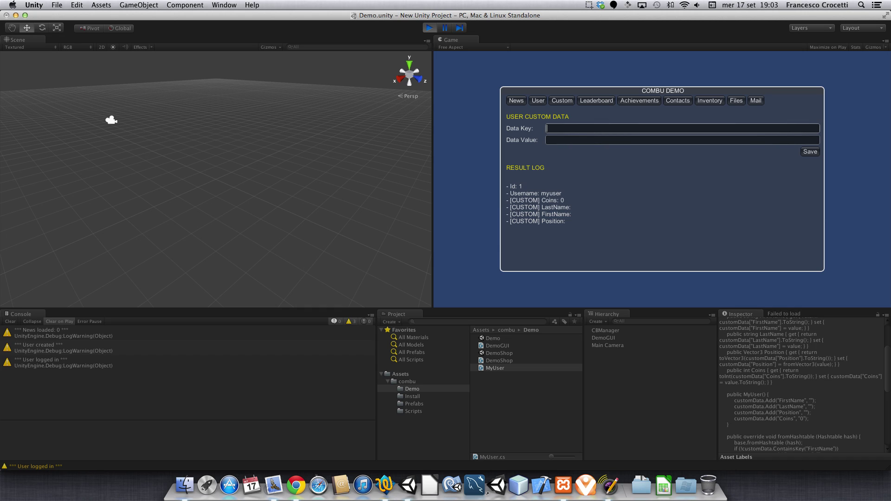
text(Coins)
click(546, 140)
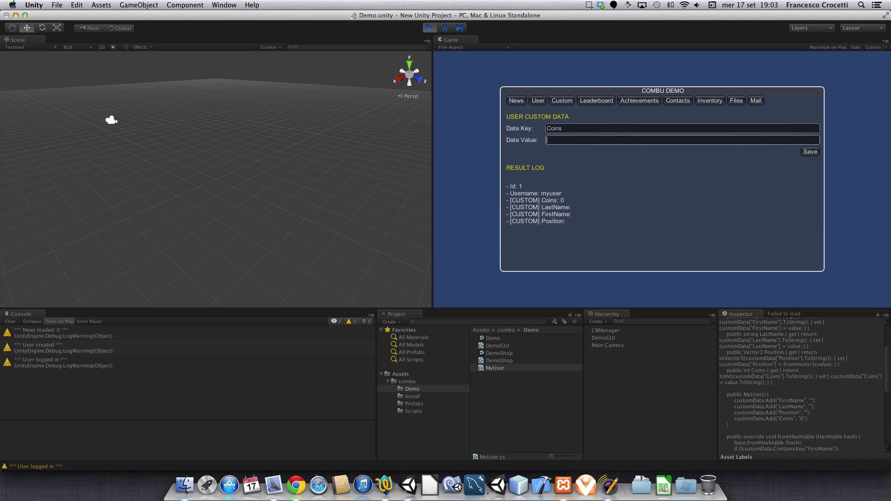
text(100)
click(809, 152)
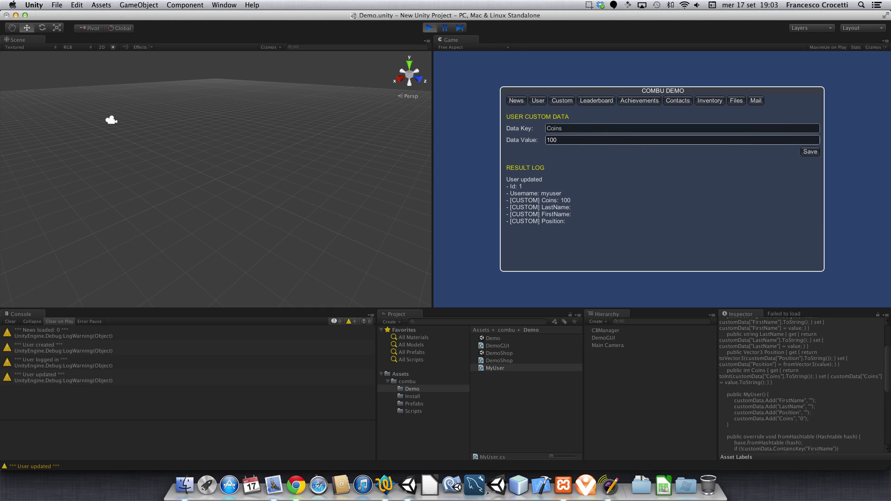
- Save the user's first name as the value of the custom data key FirstName
double_click(554, 128)
text(FirstName)
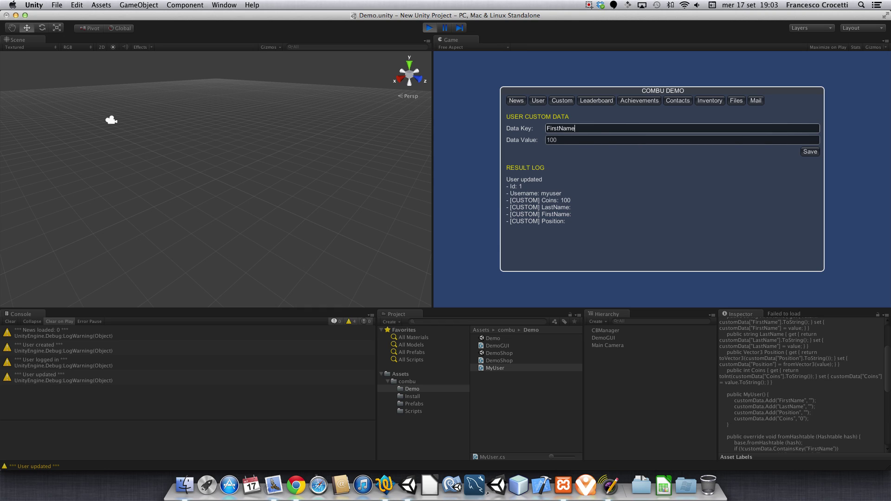
key(Tab)
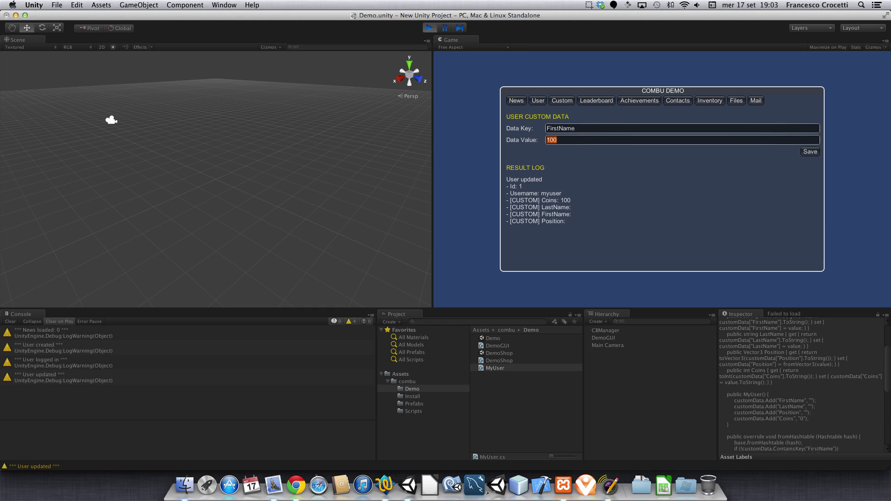
text(Francesco)
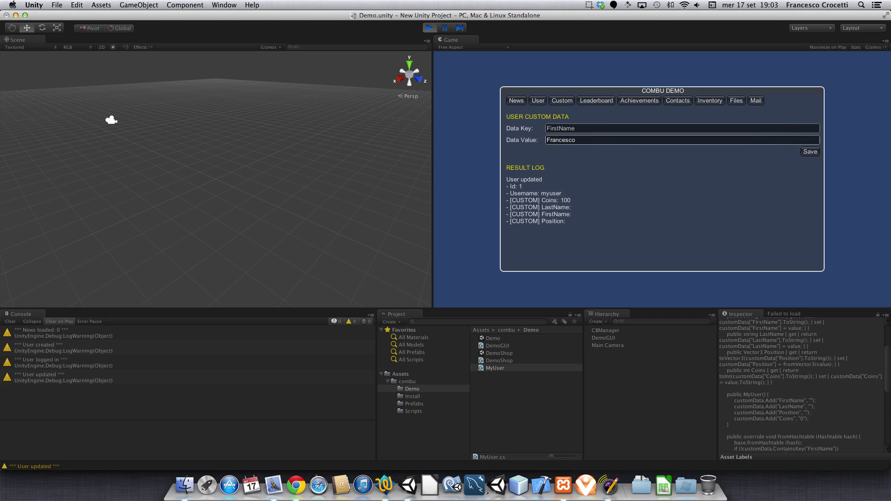
click(810, 151)
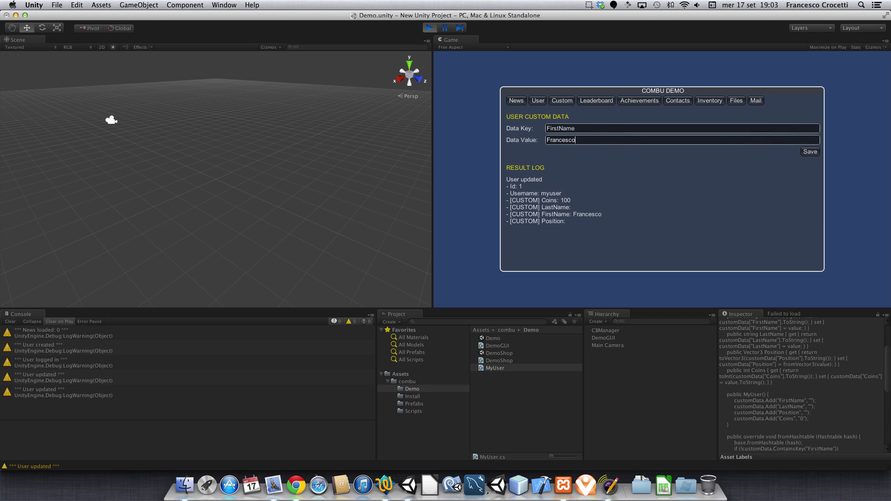
- Add a new custom data key Experience with value 0 to the user and save it
double_click(561, 128)
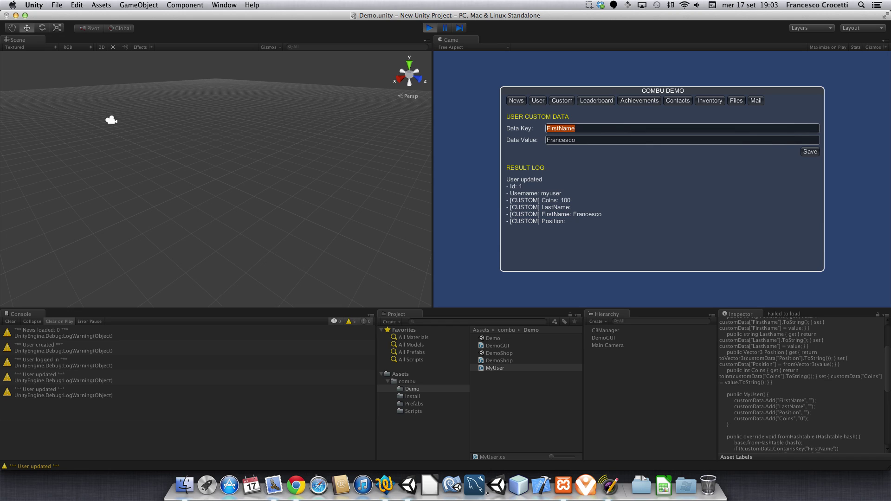
text(Experience)
key(Tab)
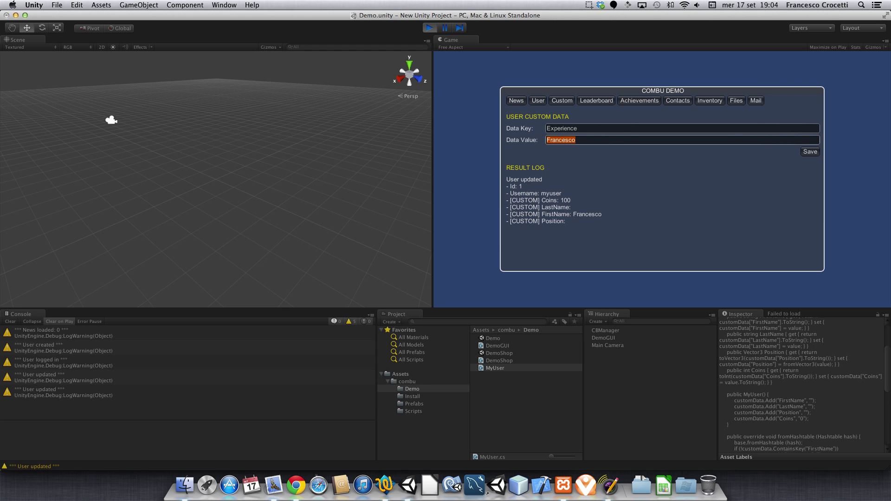
text(0)
click(810, 151)
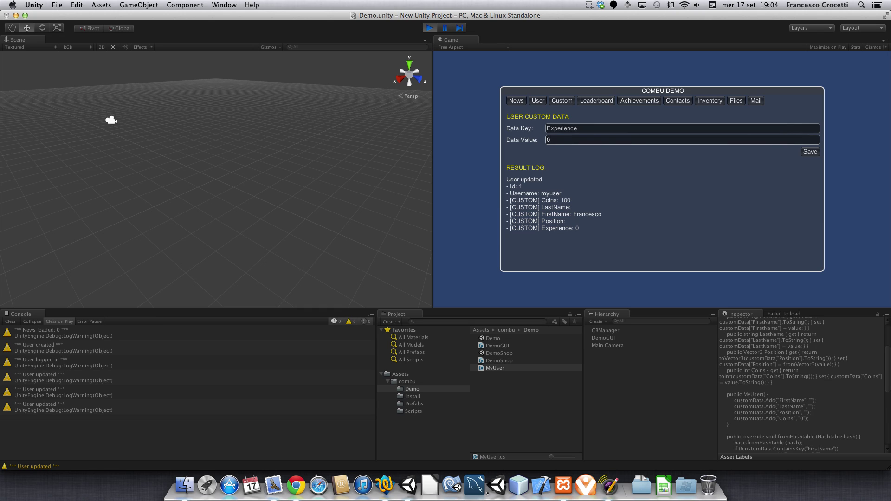
- Check the leaderboard's ID in the Chrome admin panel, load leaderboard 1 in the Unity demo, and save a score of 100
click(596, 100)
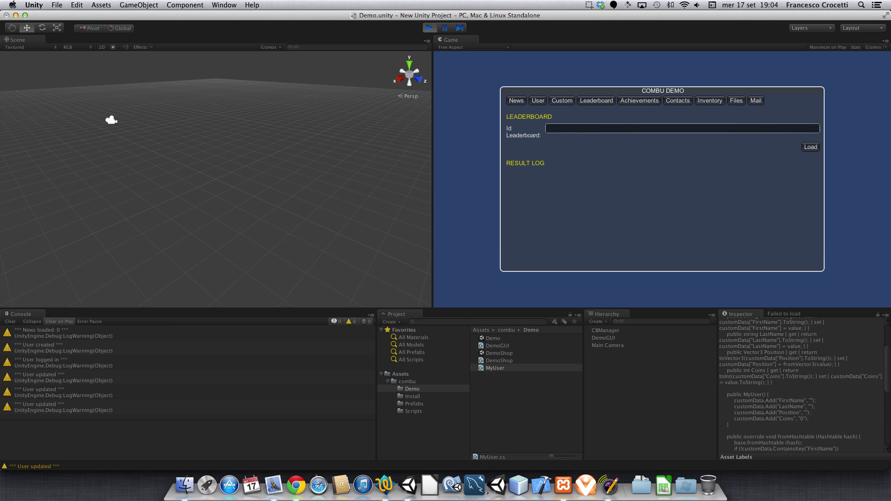
click(296, 485)
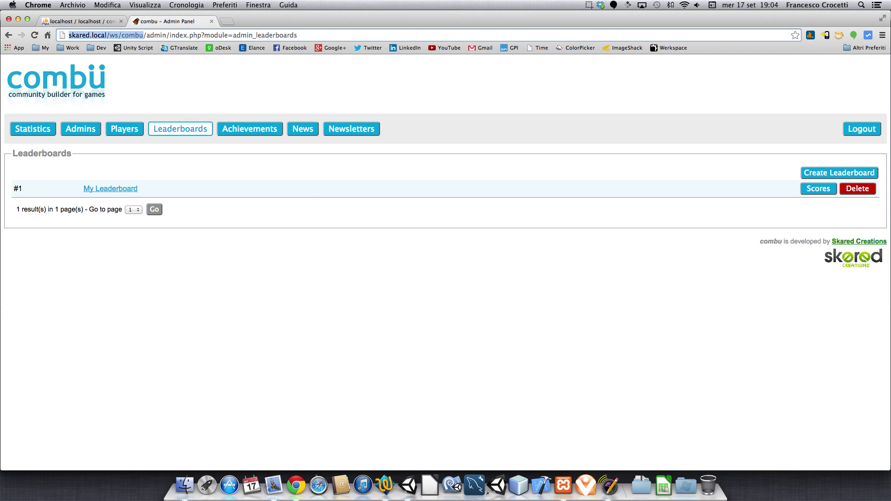
key(super+Tab)
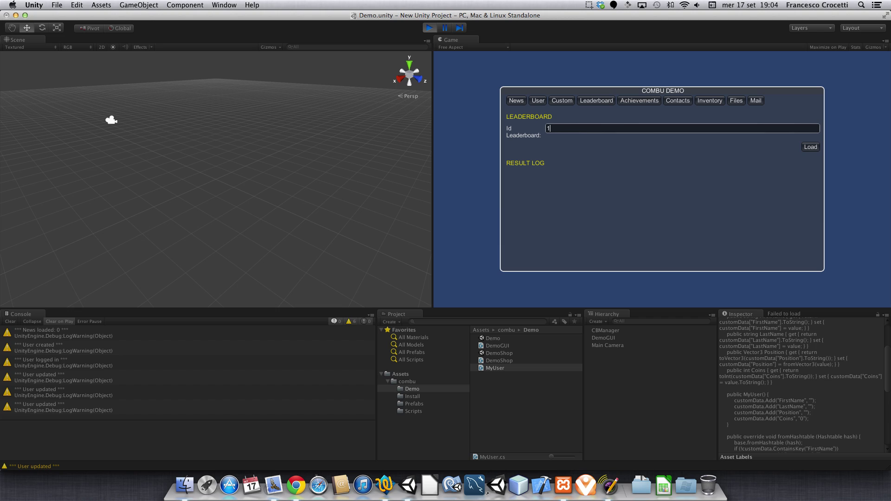
key(Return)
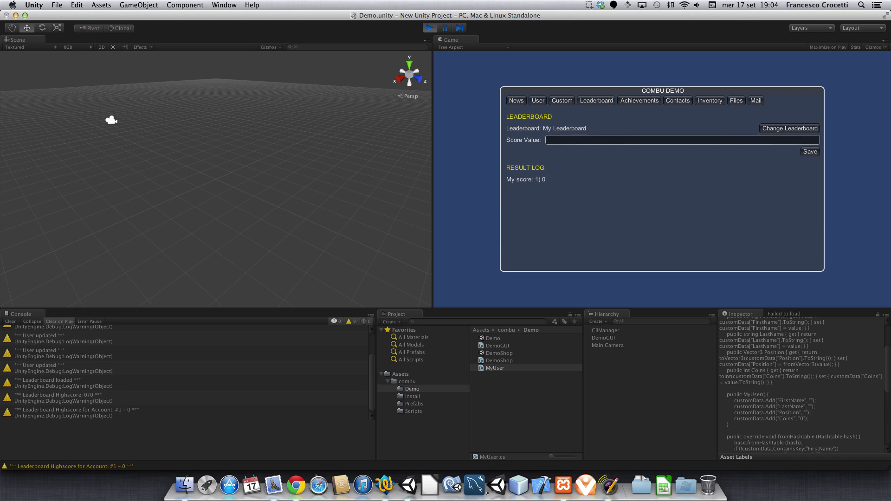
text(100)
click(809, 151)
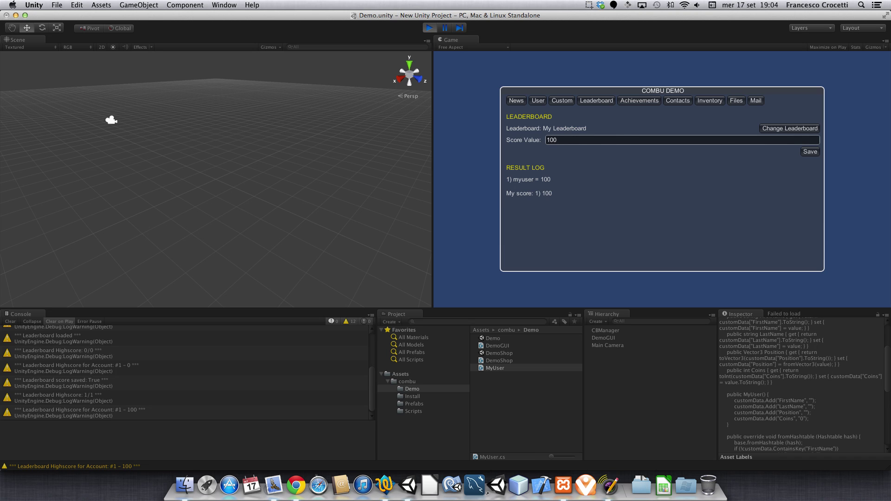
- Switch to Chrome and open the details of My Leaderboard in the combu admin panel
click(296, 485)
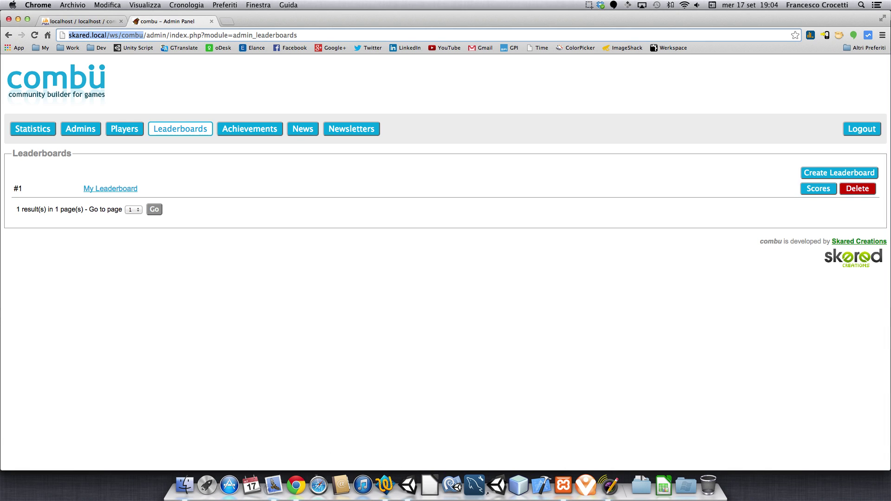
click(111, 189)
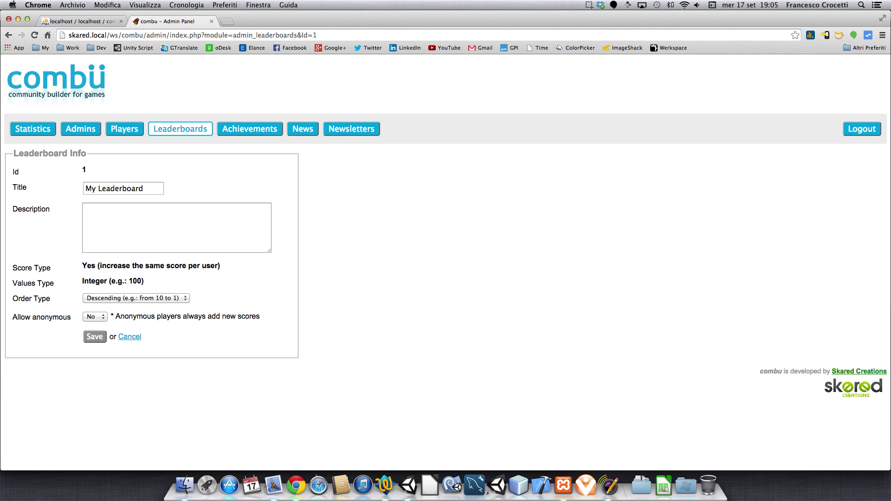
- Check the leaderboard's score type, switch to the Unity demo, and save a score of 1000 to My Leaderboard
drag(113, 265, 202, 265)
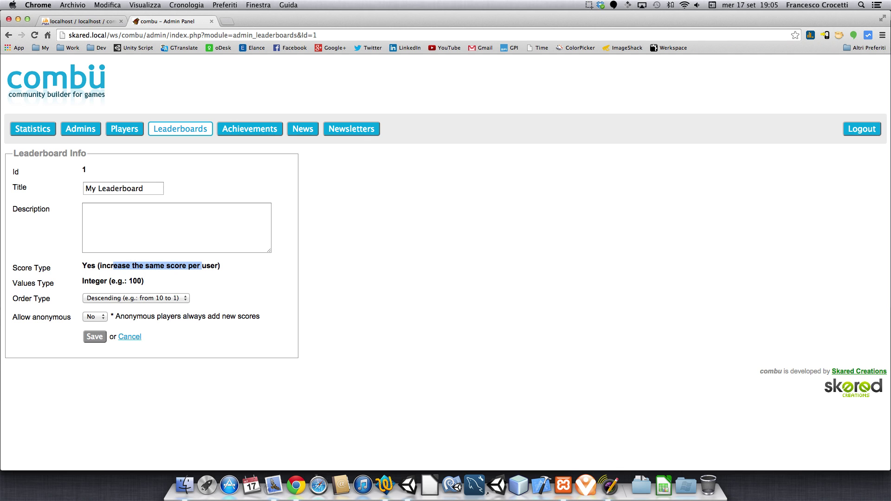
key(super+Tab)
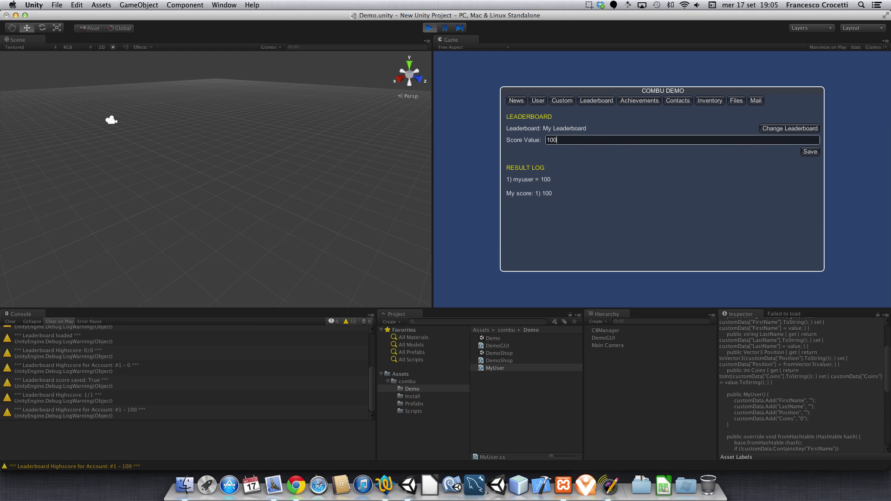
text(0)
click(810, 151)
- Switch to Chrome and view the high scores of My Leaderboard in the combu admin panel
key(super+Tab)
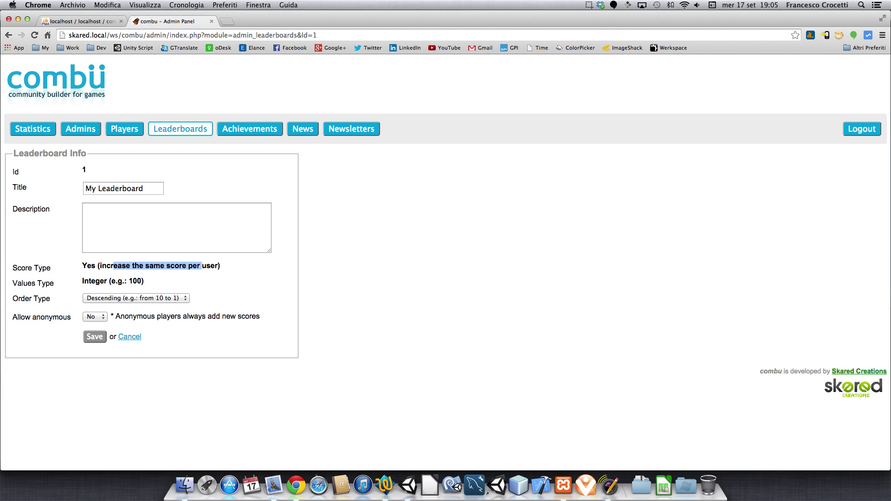
click(180, 129)
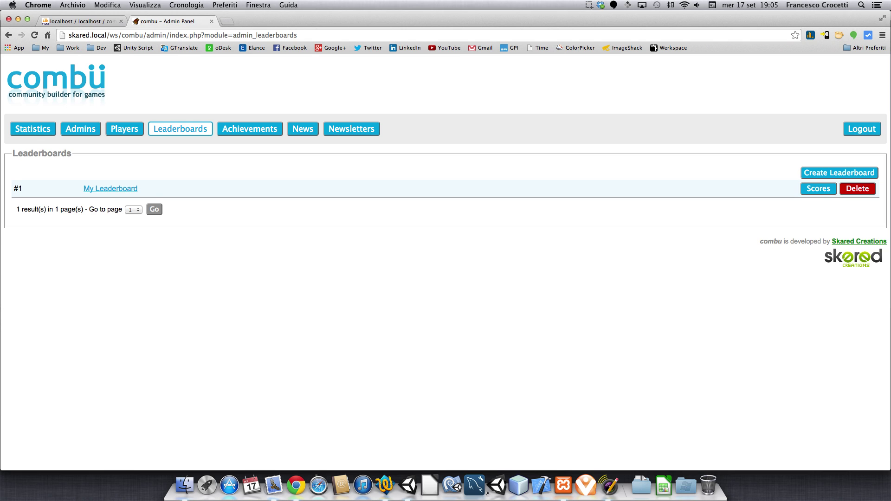
click(818, 188)
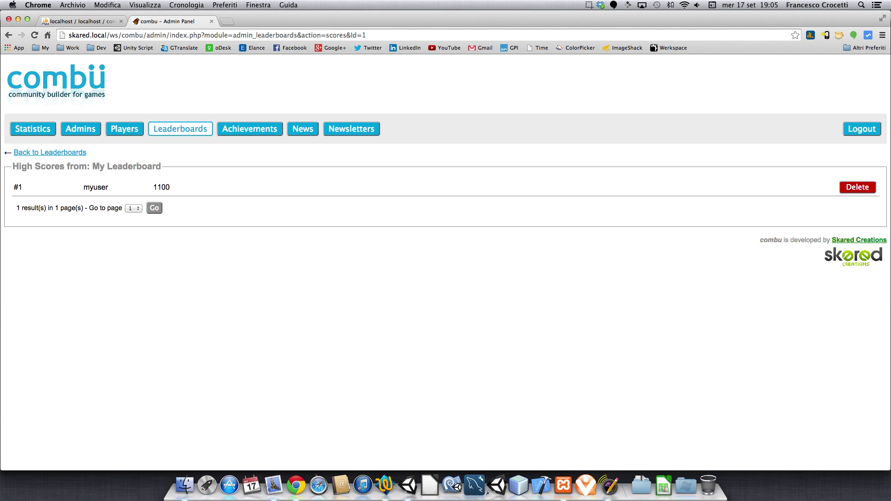
- Switch to Unity and try to load the leaderboard with ID 2 in the demo
key(super+Tab)
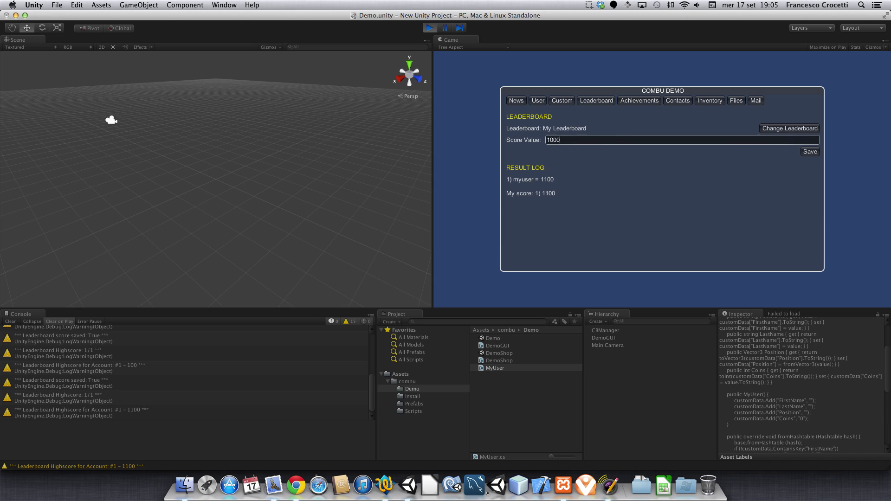
click(790, 128)
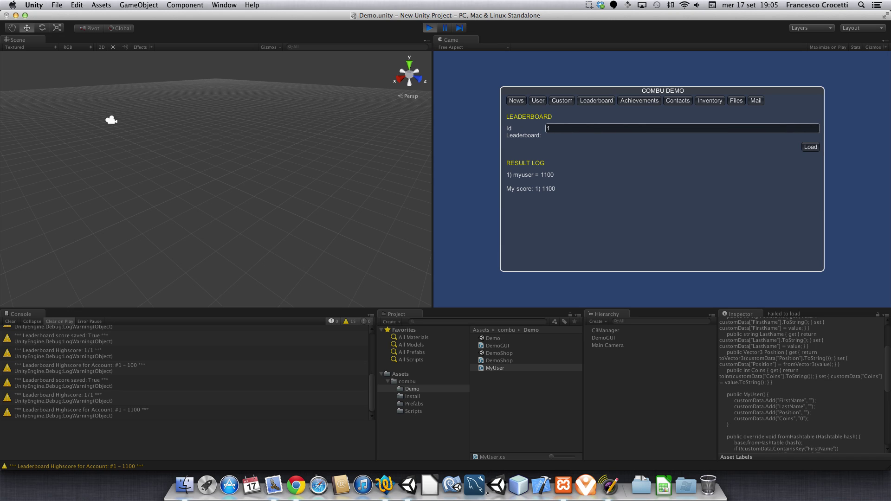
key(super+a)
text(2)
click(810, 147)
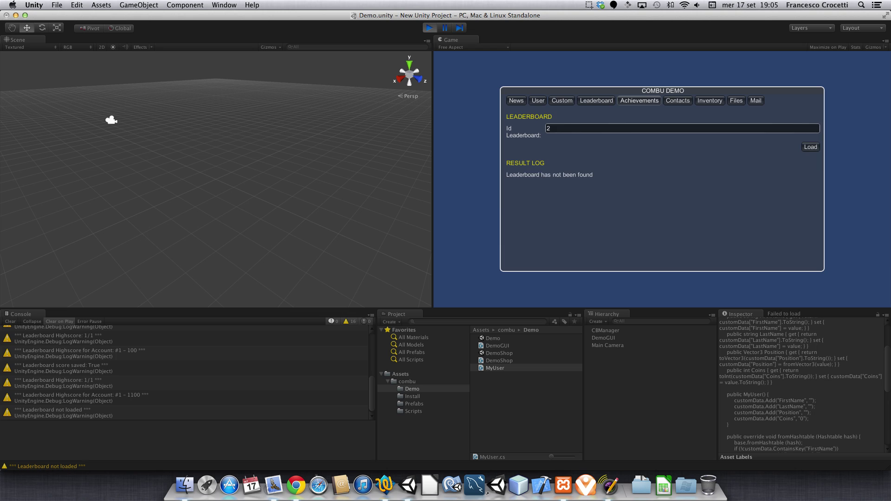
- Show the achievements in the Unity demo, and start a new achievement titled My Achievement in the Chrome admin panel
click(639, 101)
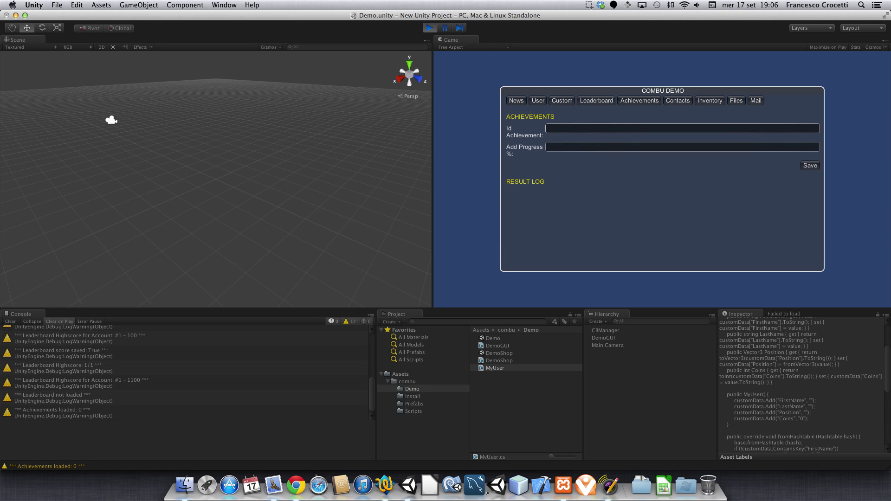
key(super+Tab)
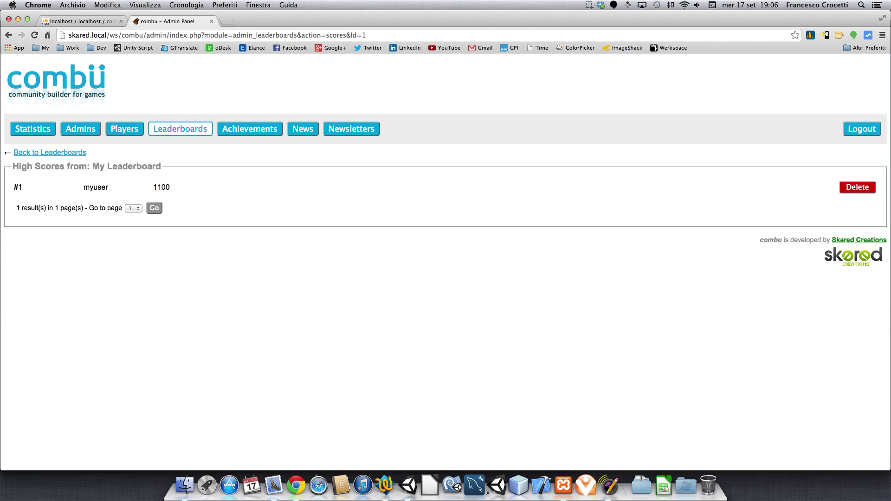
click(249, 129)
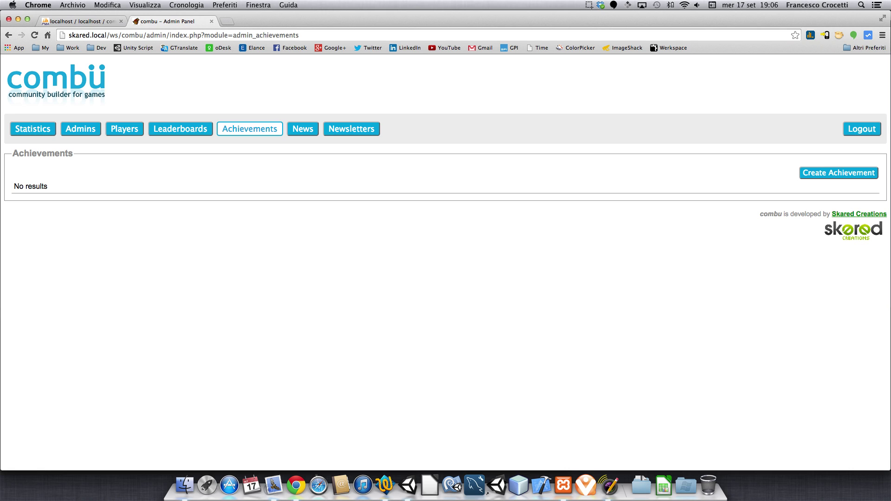
click(839, 173)
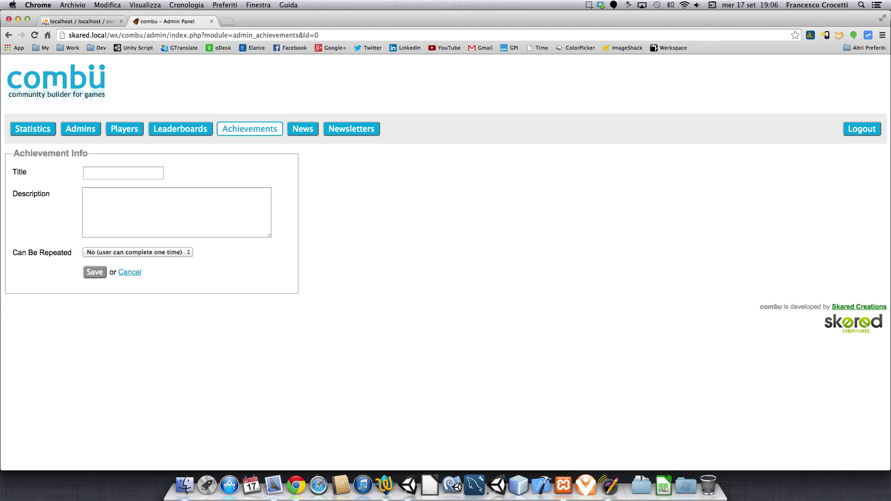
double_click(123, 172)
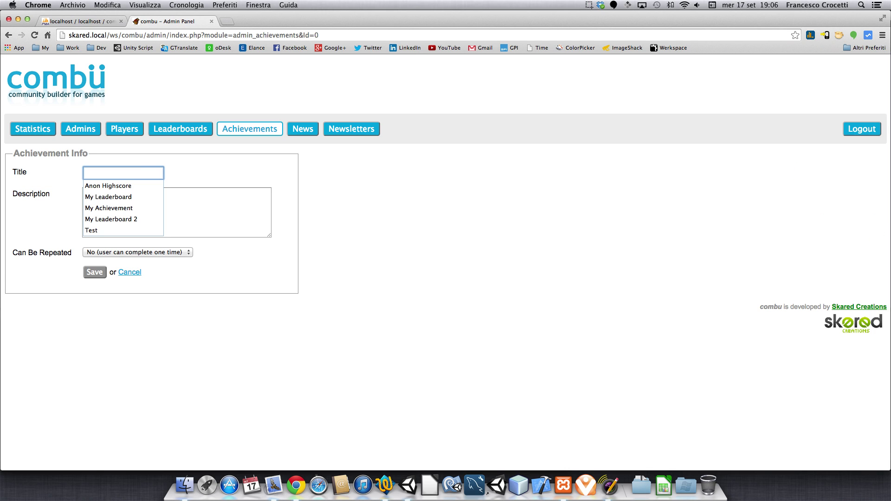
key(Down)
key(Down)
key(Down)
key(Return)
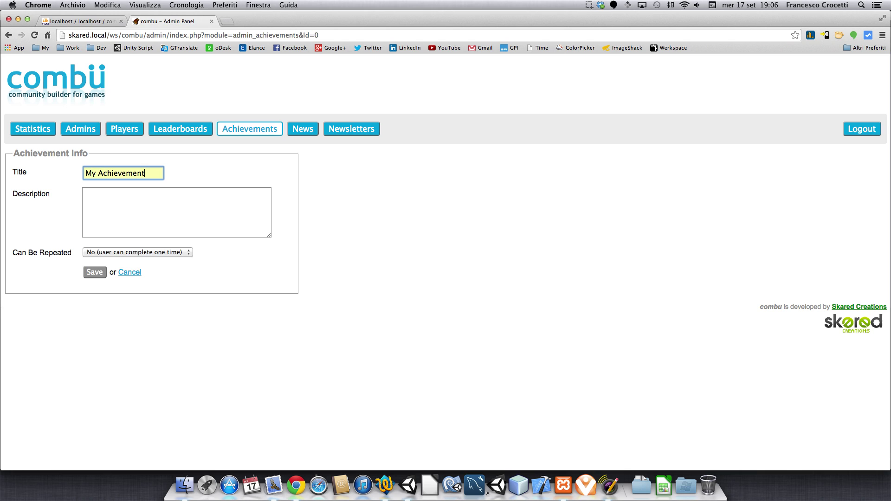
- Set the new achievement's Can Be Repeated option to Yes (the user can repeat it)
click(138, 252)
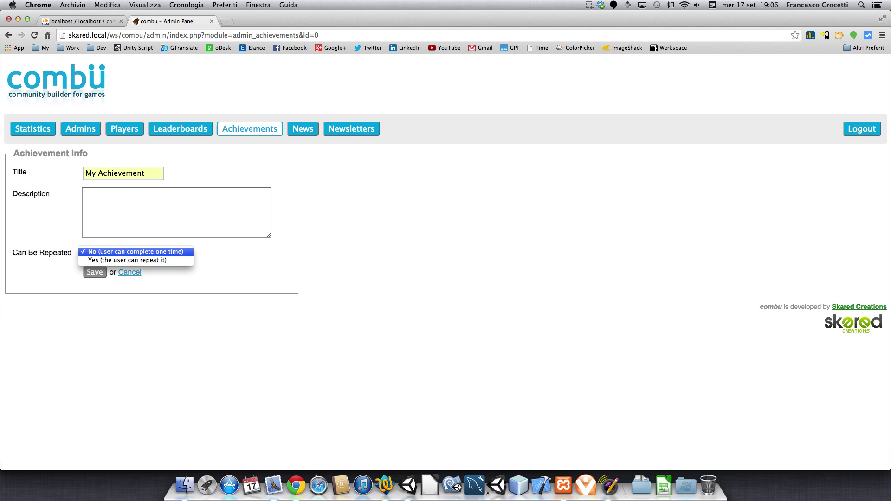
key(Escape)
key(Tab)
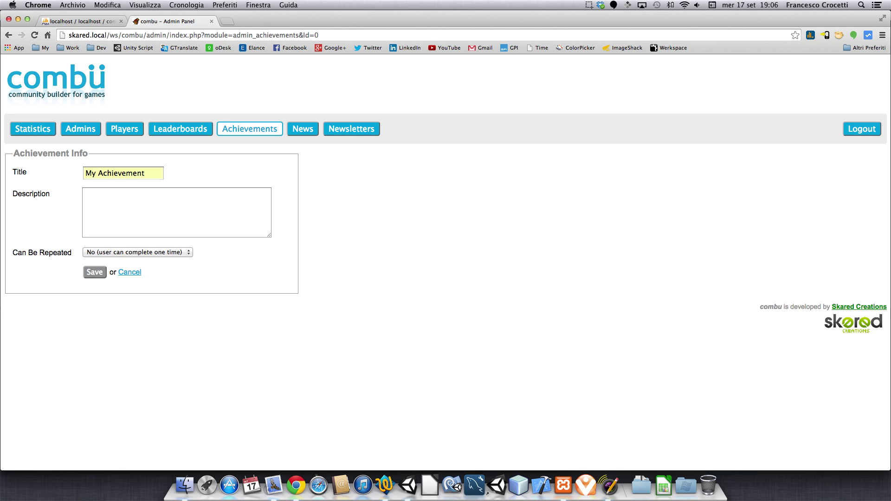
click(137, 252)
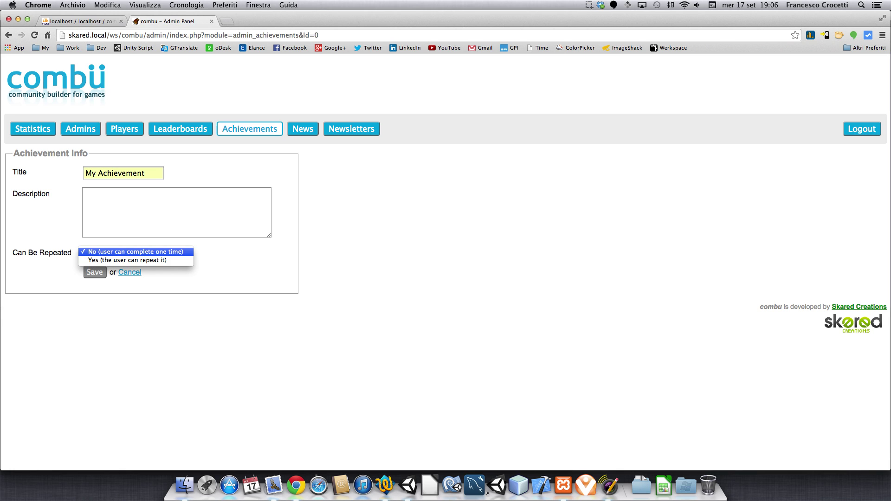
click(126, 260)
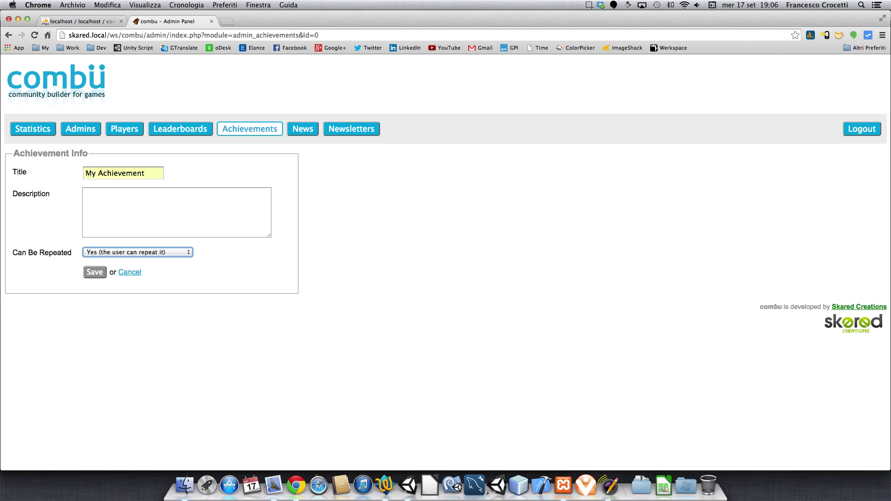
key(Tab)
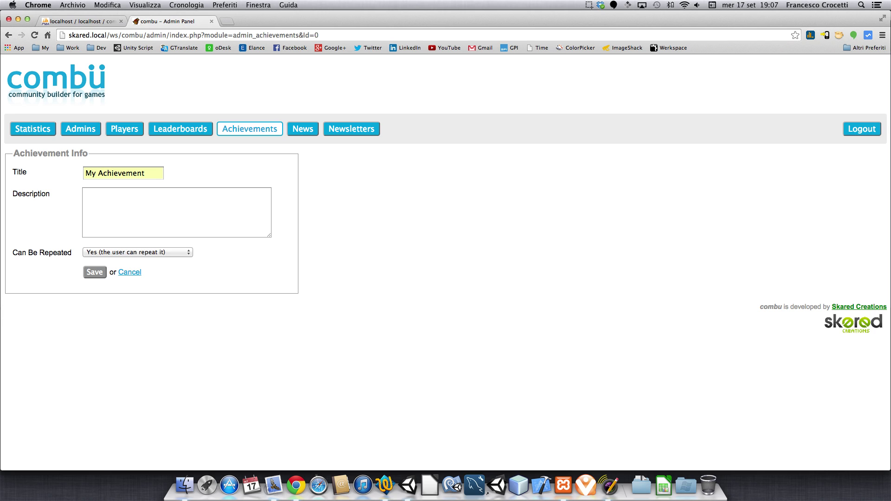
- Set Can Be Repeated to No (user can complete one time) and save the achievement
click(138, 252)
click(134, 242)
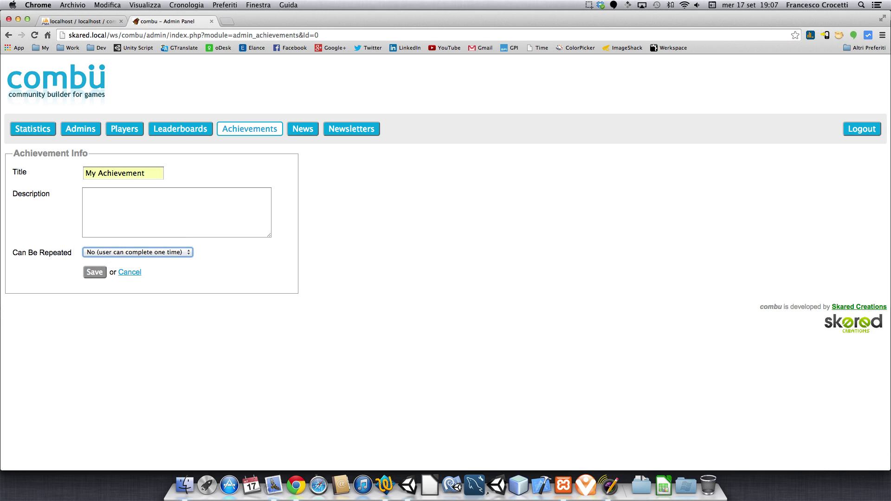
click(94, 272)
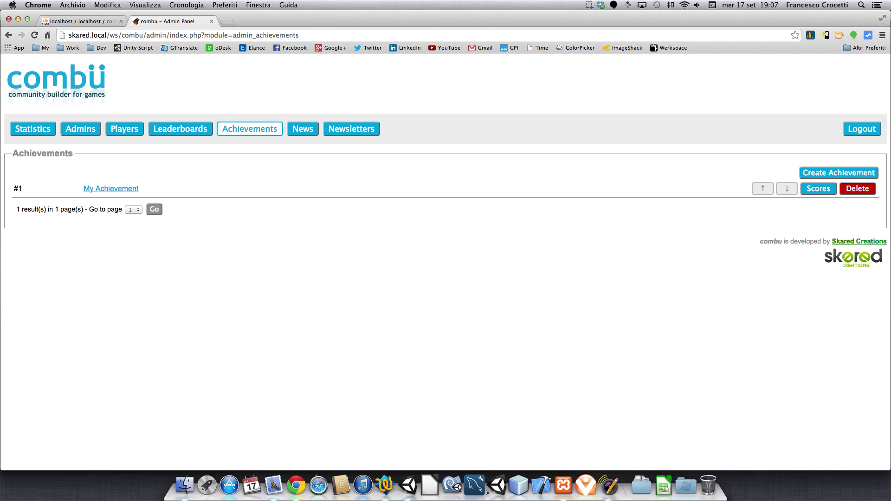
- Check My Achievement's ID in the admin panel, switch to the Unity demo, and enter 30 as the achievement progress percentage
double_click(20, 188)
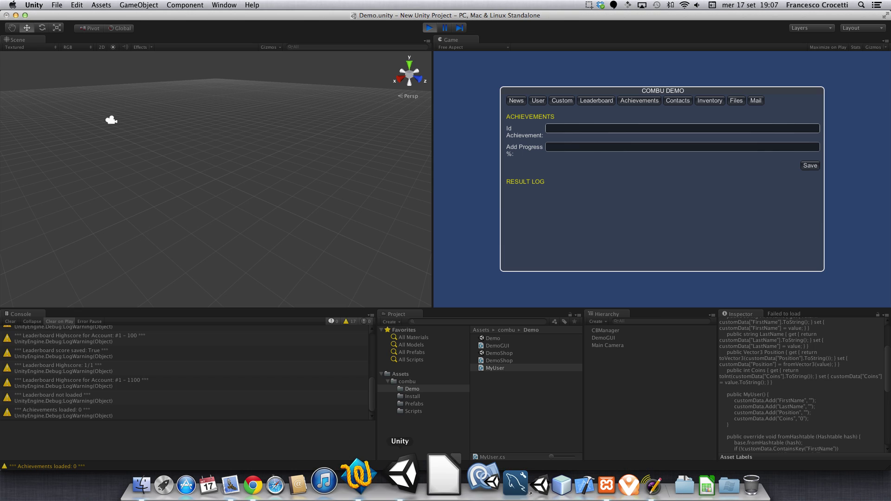
click(547, 129)
click(547, 147)
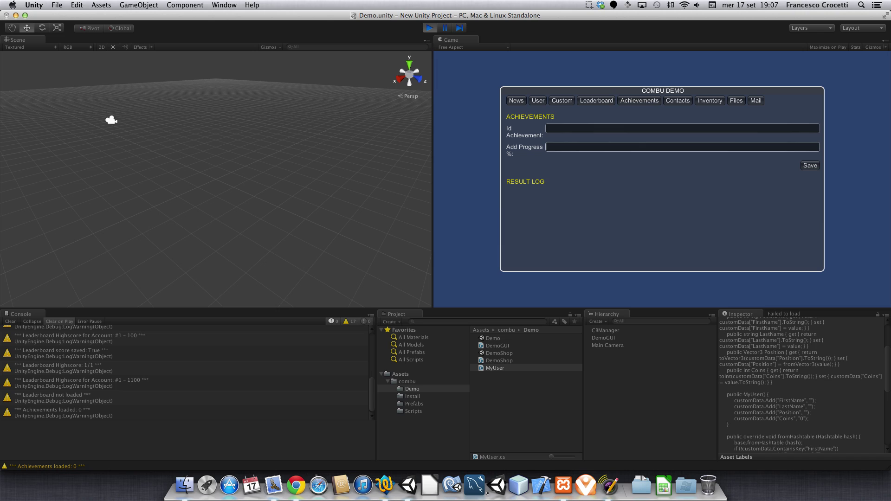
text(11)
key(BackSpace)
key(BackSpace)
key(BackSpace)
text(30)
- View the friends page in the demo and log out the current user
click(677, 100)
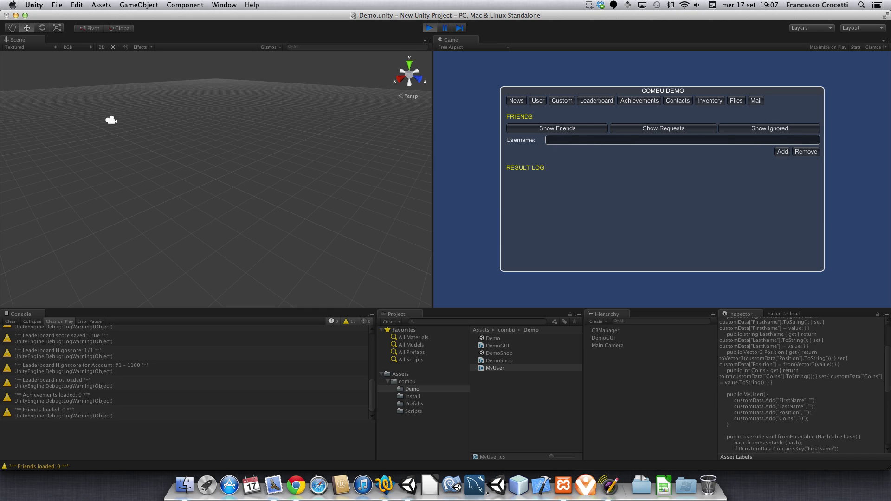
click(547, 140)
click(538, 100)
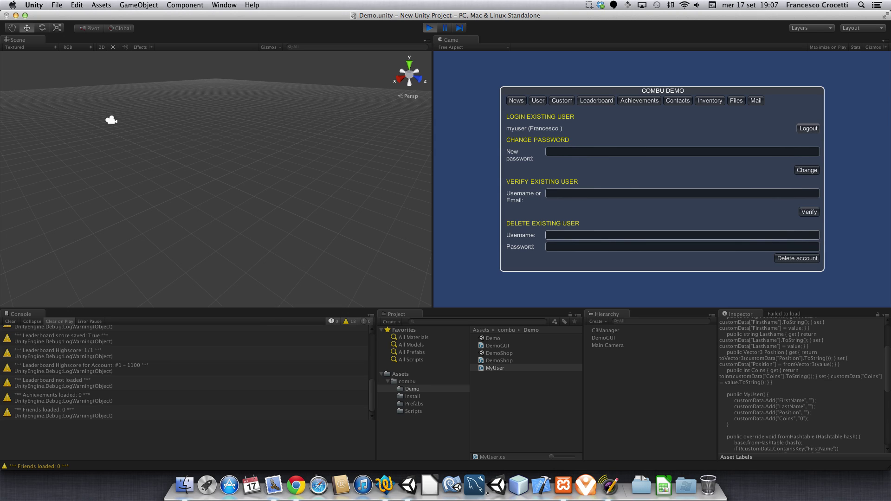
click(808, 128)
- Create a new user with the username myuser1 and an account password
click(548, 101)
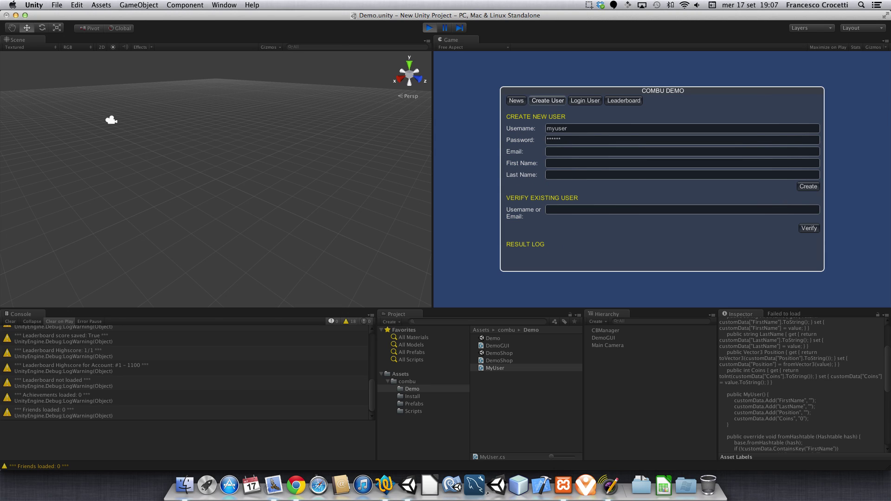
text(1)
key(Tab)
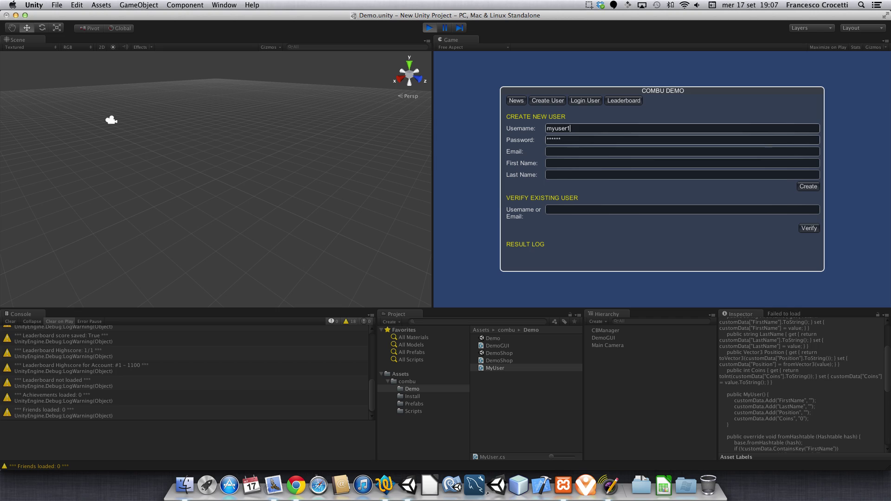
text(1)
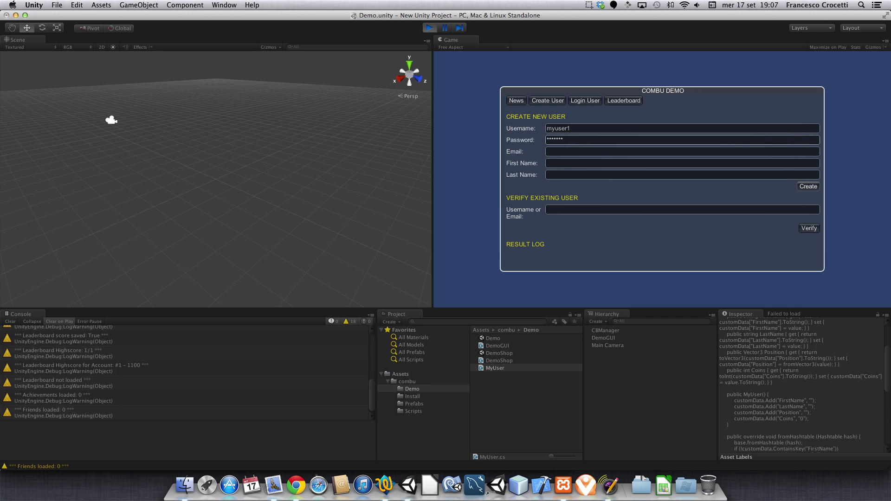
click(808, 186)
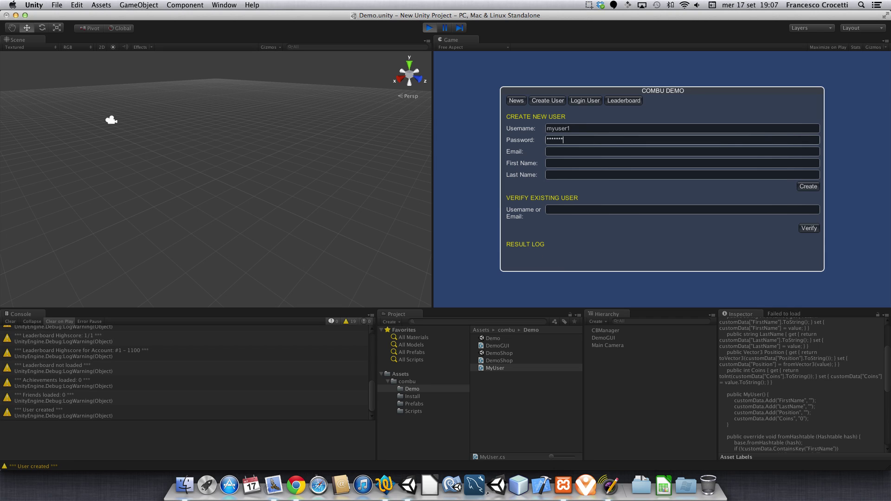
- Log in to the demo as the existing user myuser
click(585, 100)
click(567, 128)
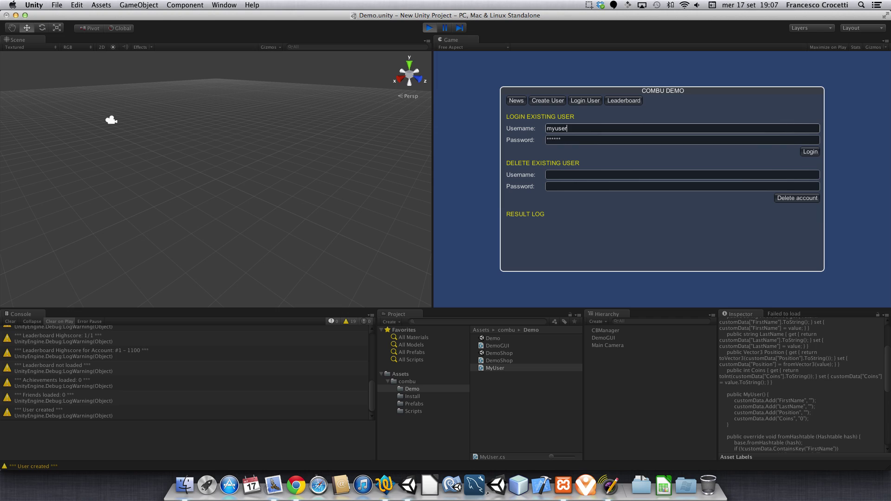
click(810, 151)
- Add myuser1 as a friend in the contacts and show the friend requests
click(677, 100)
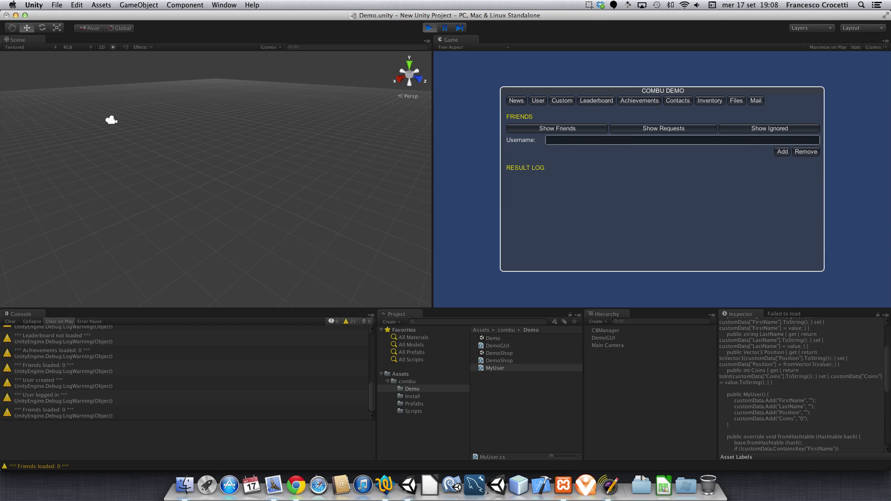
text(myuser1)
click(782, 151)
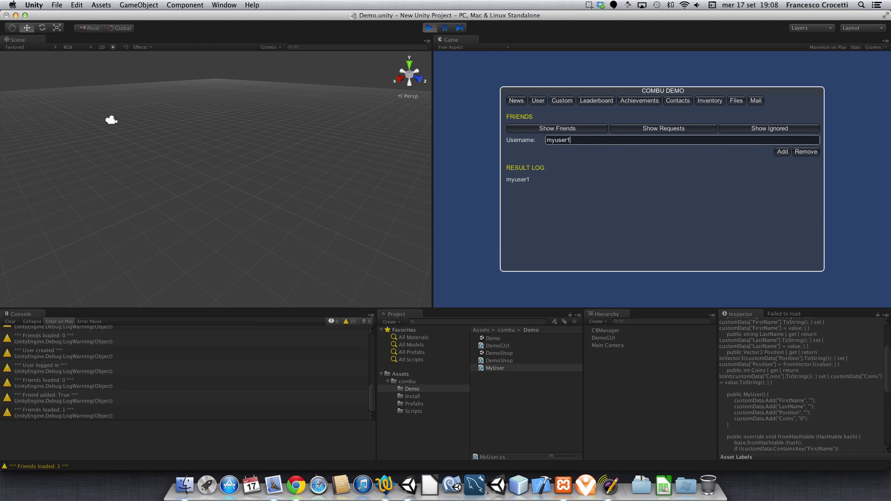
click(664, 128)
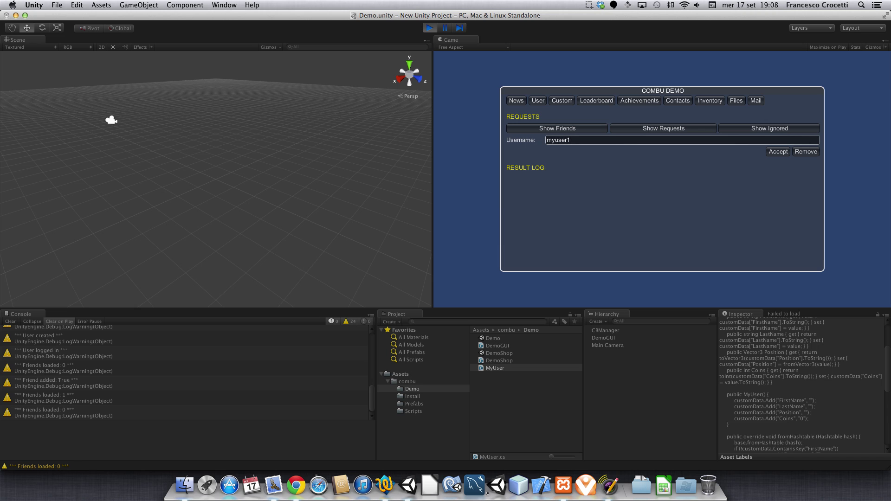
- Examine the FRIENDS_REQUIRE_ACCEPT setting in config.php in TextWrangler, and show the friends list in the Unity demo
click(384, 485)
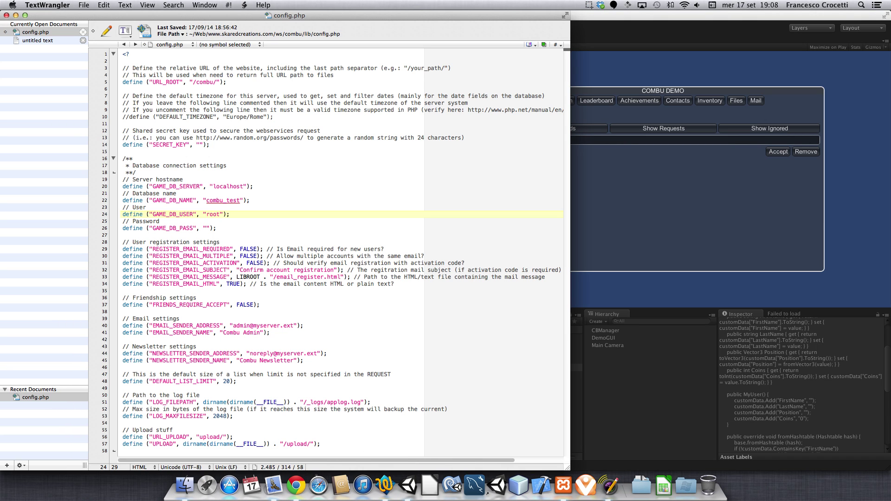
drag(165, 249, 216, 249)
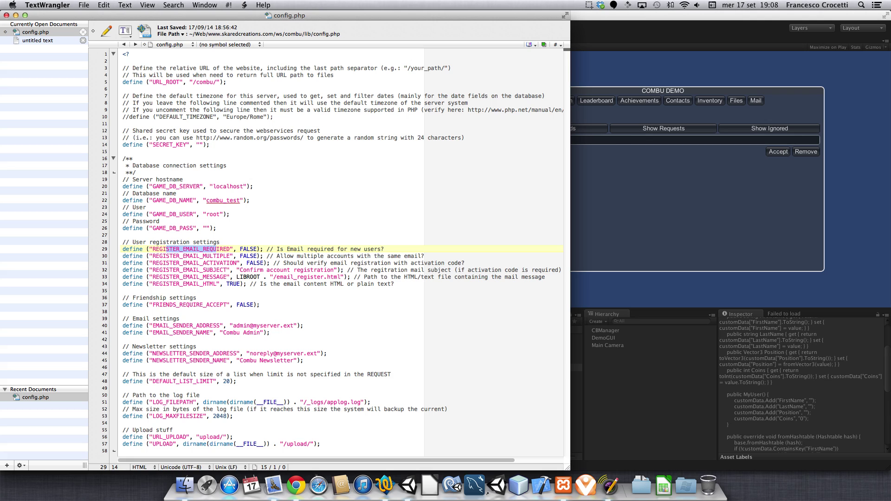
double_click(190, 305)
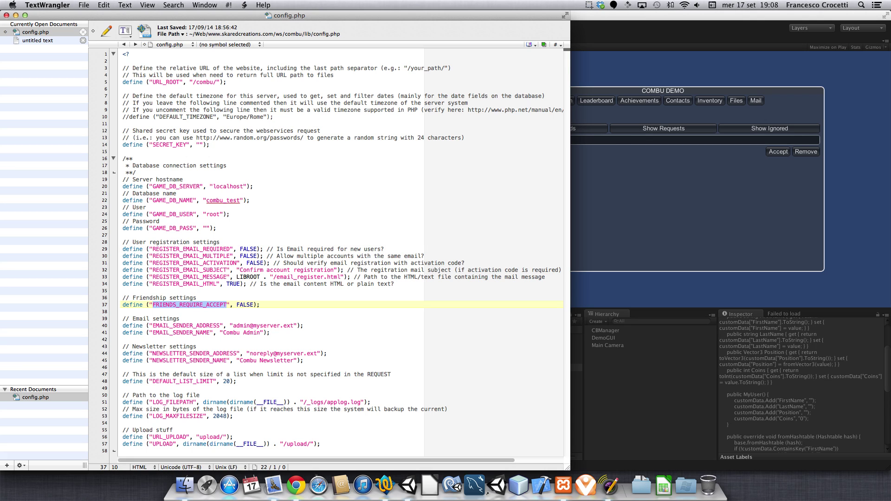
click(243, 305)
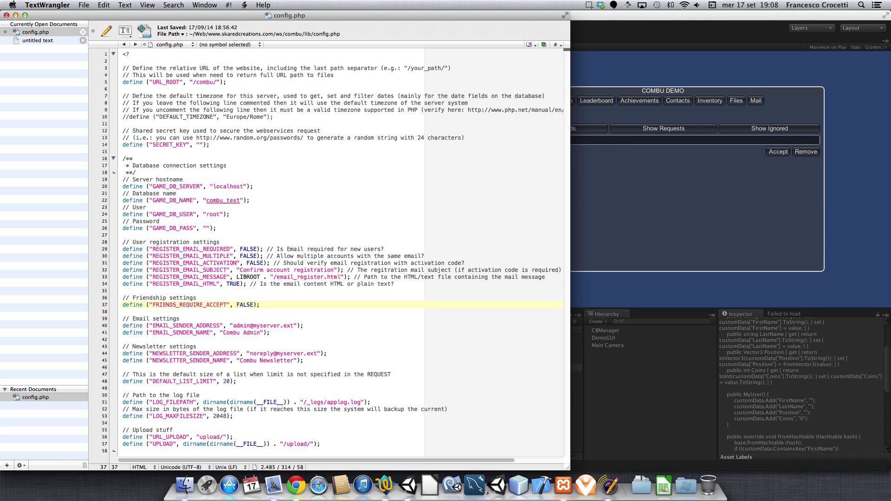
key(super+Tab)
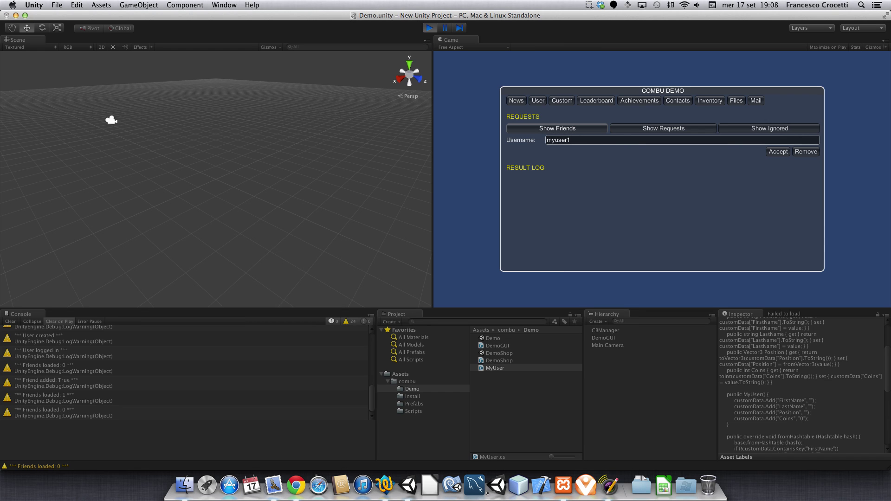
click(557, 128)
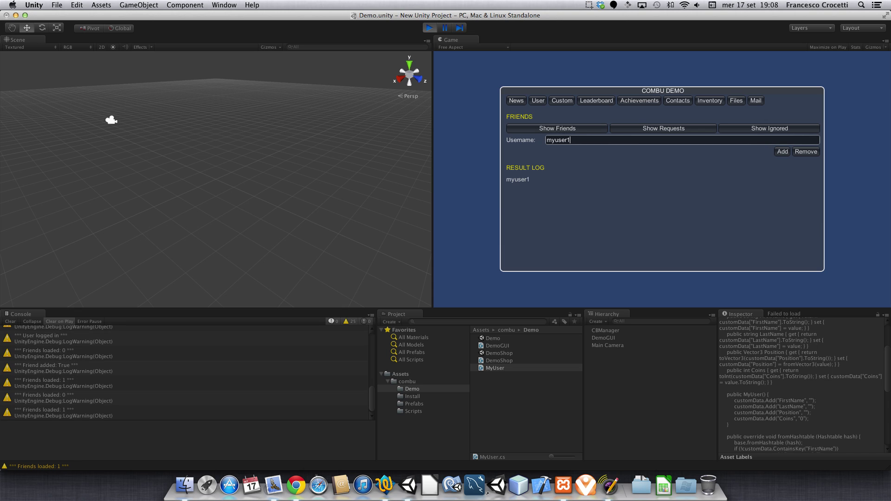
- Set FRIENDS_REQUIRE_ACCEPT to TRUE in config.php in TextWrangler and save the file
key(super+Tab)
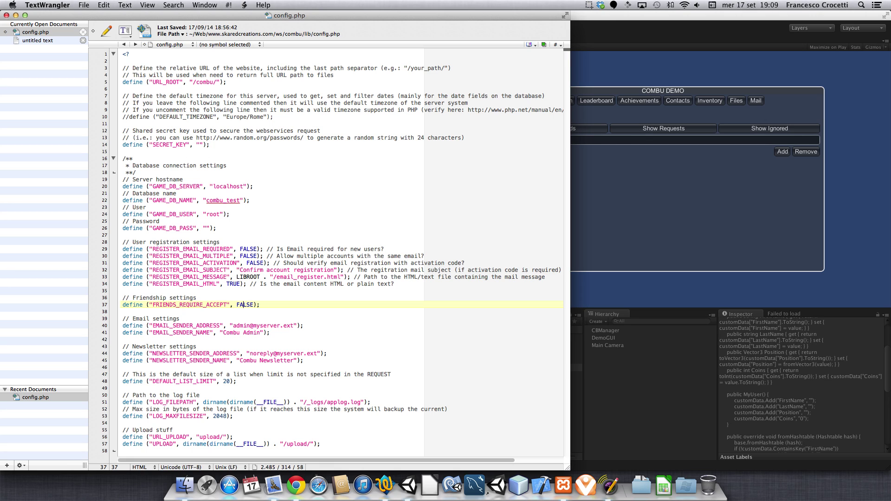
double_click(247, 304)
text(TRUE)
key(super+s)
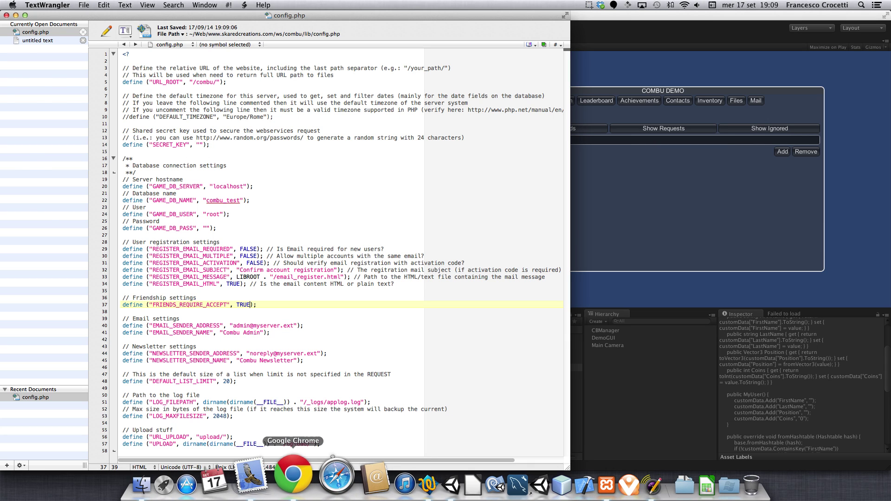
- Delete the existing friendship row from the CB_Friend table of combu_test in phpMyAdmin in Chrome
click(296, 485)
key(ctrl+Tab)
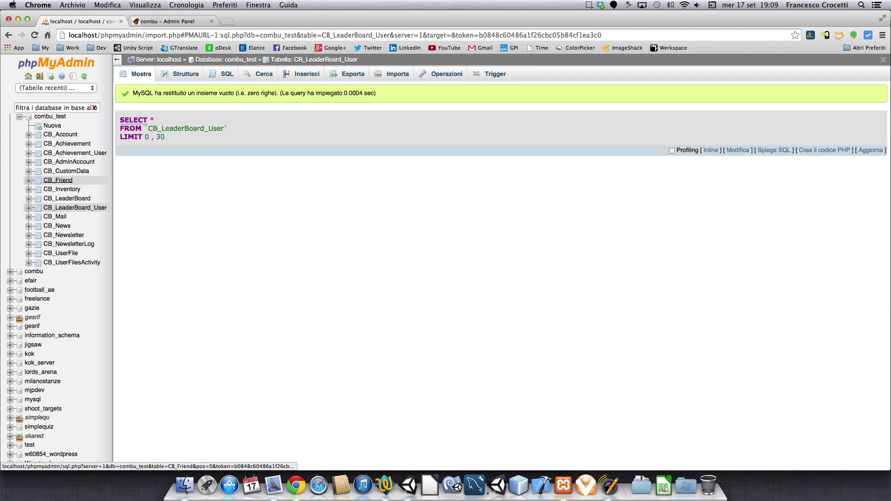
click(58, 180)
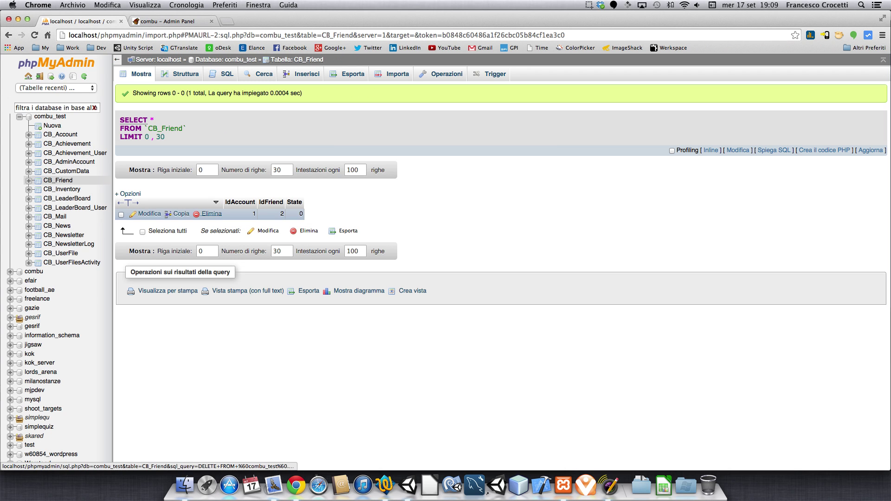
click(212, 213)
click(458, 290)
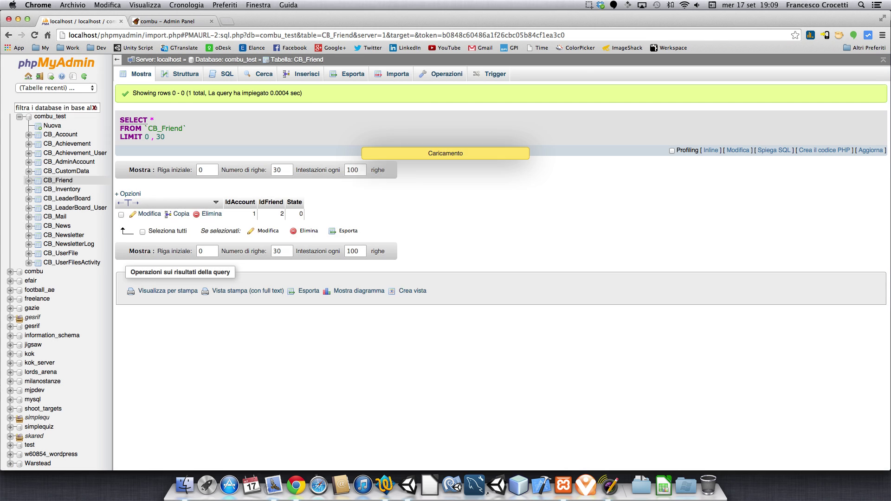
- Add myuser1 as a friend again in the Unity demo, and check the requests and ignored lists
key(super+Tab)
key(super+Tab)
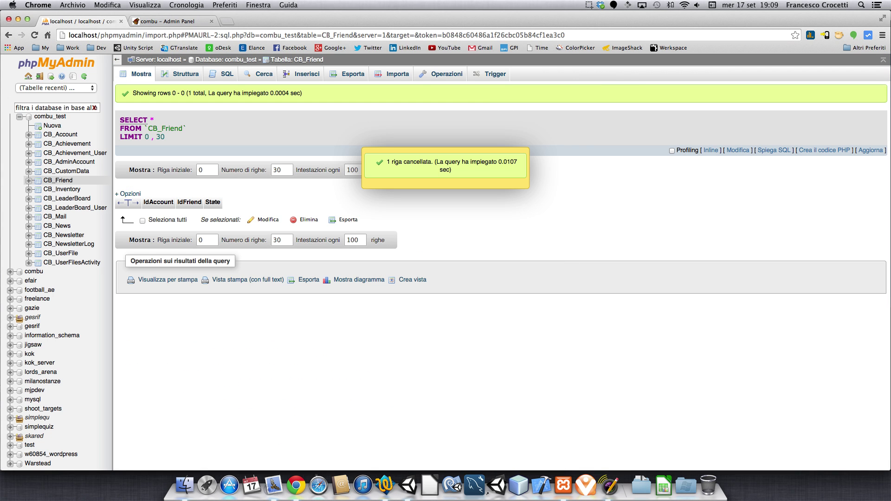
click(409, 483)
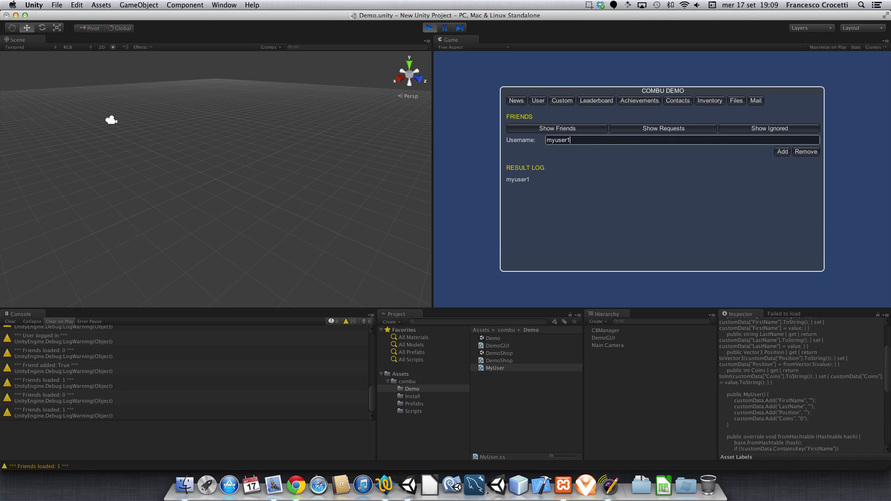
click(782, 151)
click(664, 129)
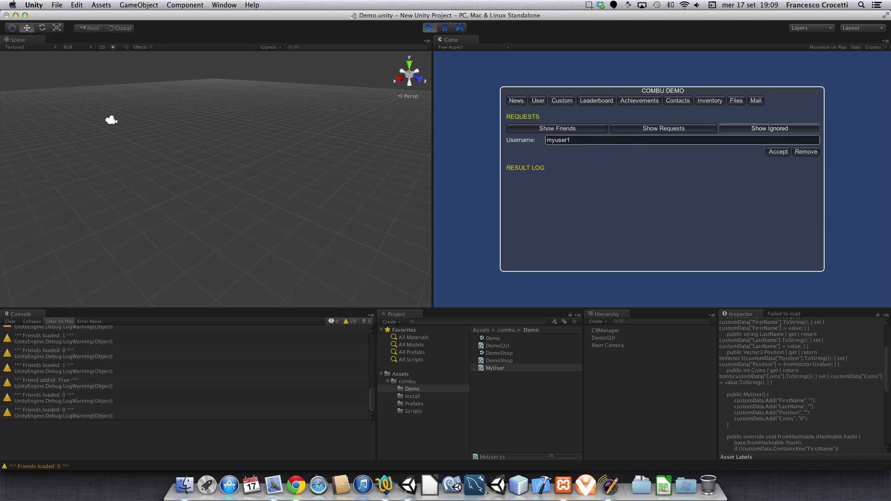
click(769, 128)
click(664, 128)
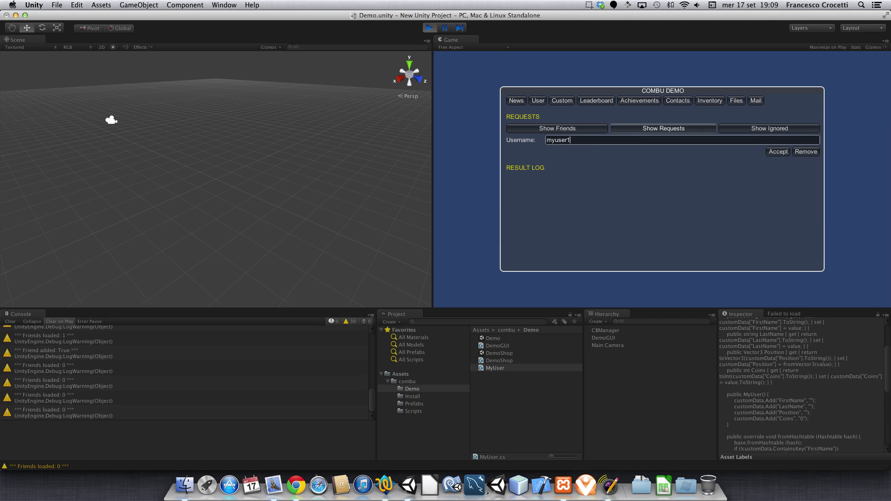
- Log out the current demo user and log in as myuser1 with the account password
key(super+a)
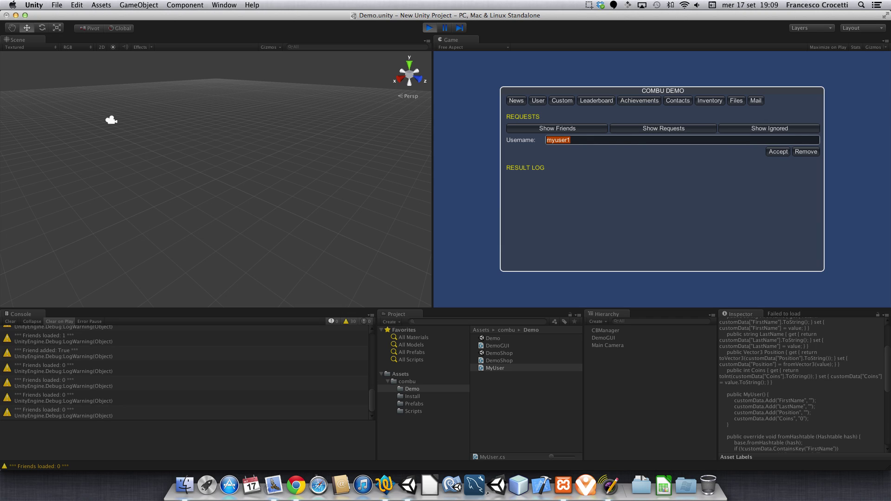
click(538, 100)
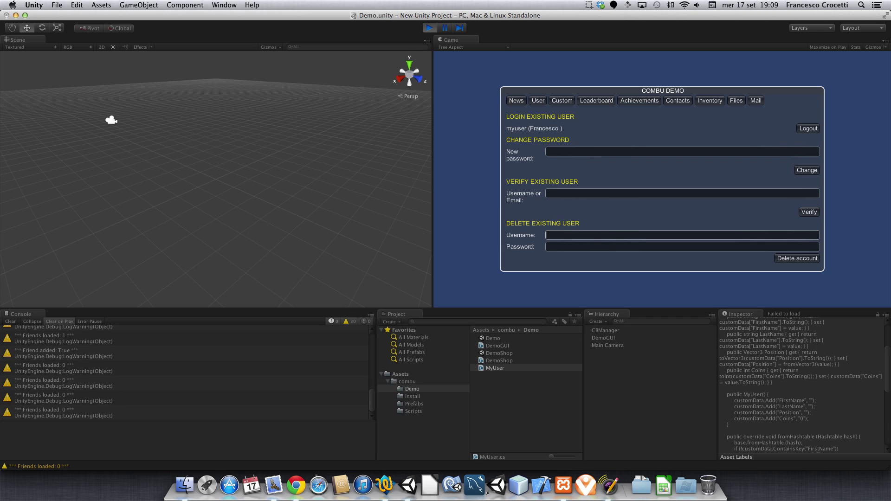
click(809, 128)
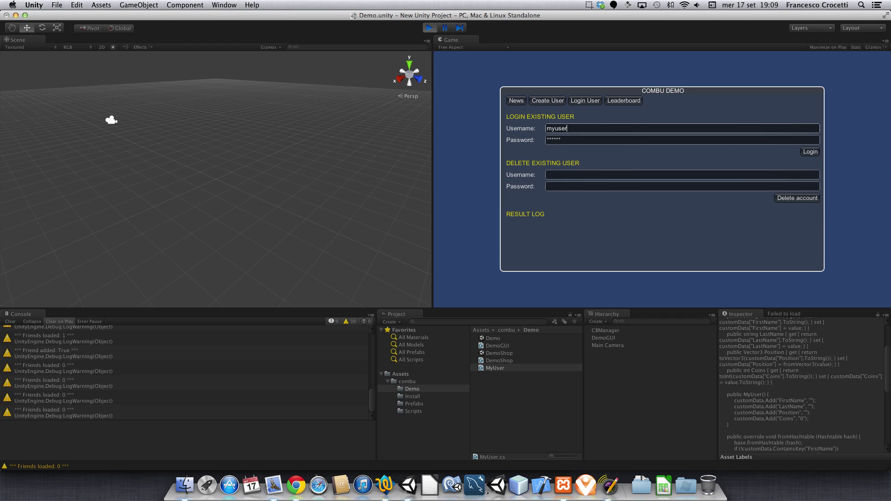
key(Tab)
key(Right)
text(1)
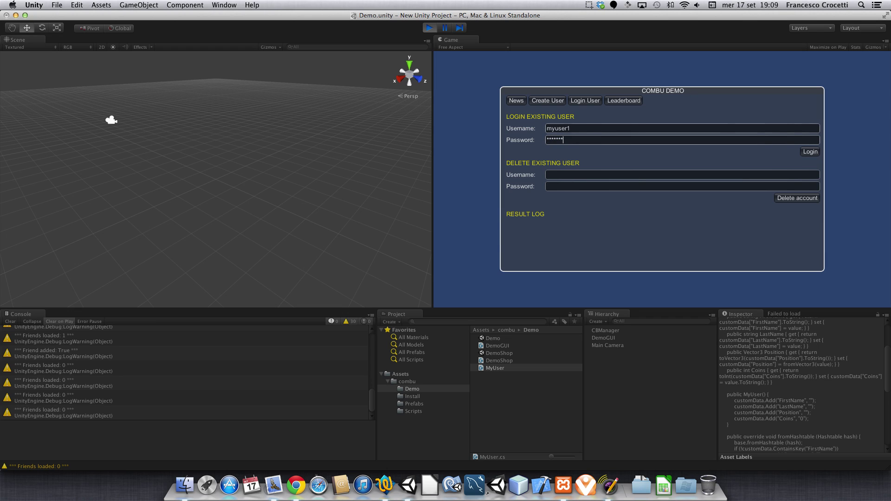
click(810, 152)
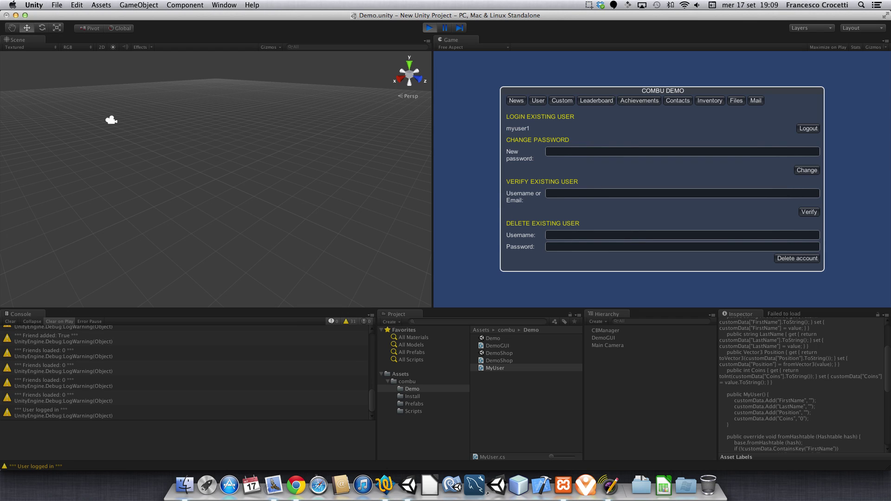
- Check the friend requests, friends and ignored lists in the contacts of myuser1
click(677, 101)
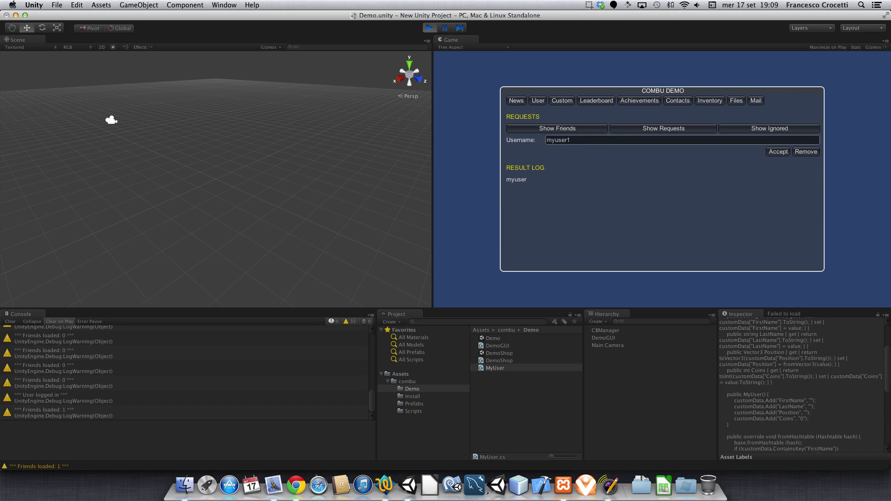
click(557, 129)
click(663, 128)
click(557, 128)
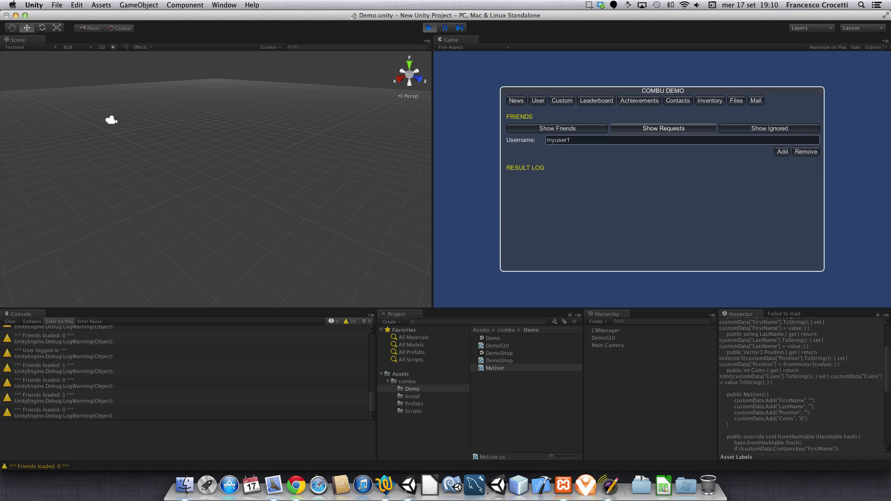
click(664, 128)
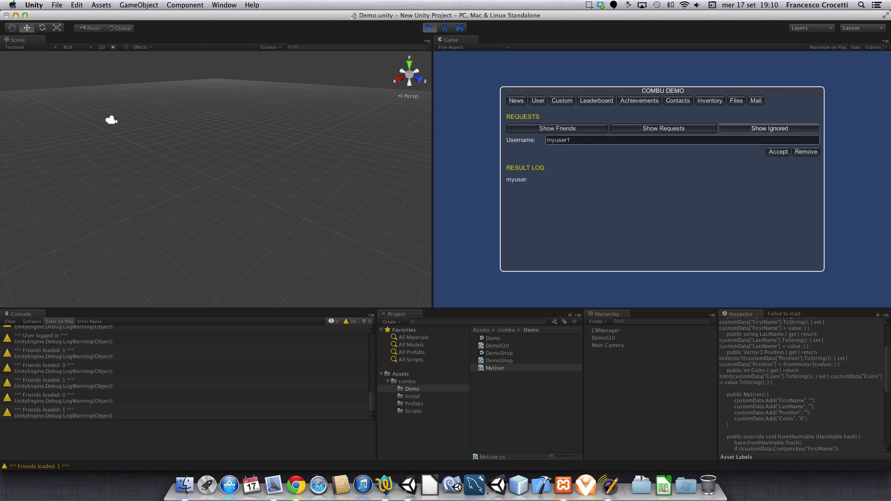
click(770, 128)
- Accept the friend request from myuser and show the friends list
click(664, 128)
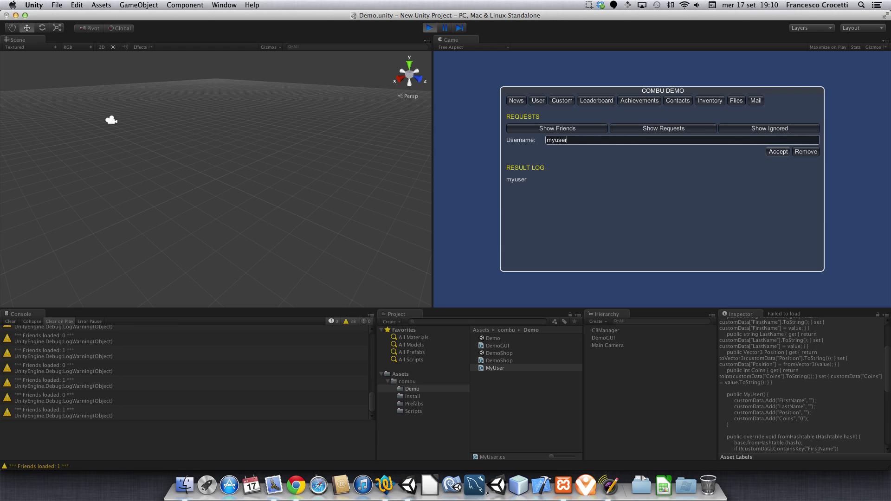
click(779, 151)
click(557, 128)
- Log out and log back in as myuser with the account password, and view that user's friends in the contacts
click(538, 100)
click(808, 128)
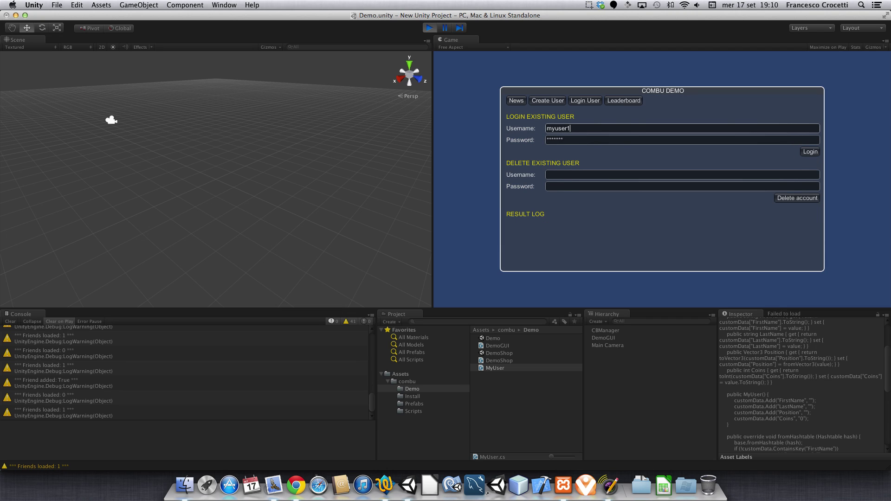
key(BackSpace)
click(563, 139)
key(BackSpace)
click(809, 151)
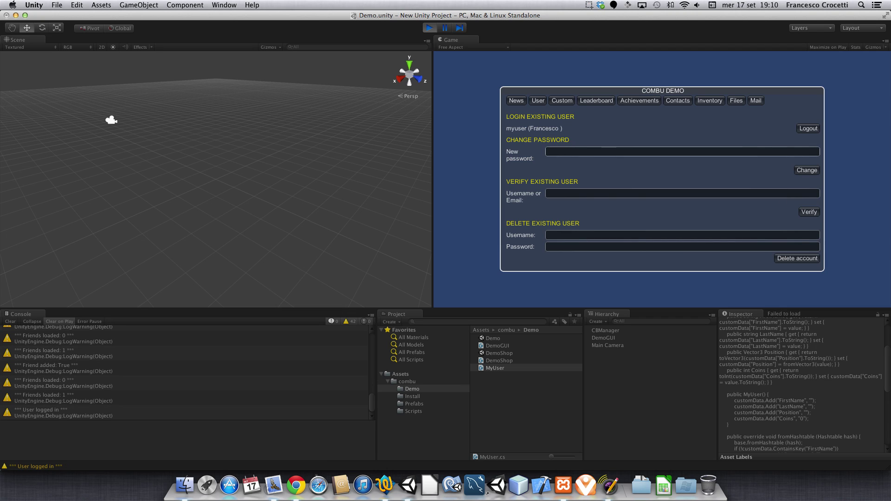
click(678, 100)
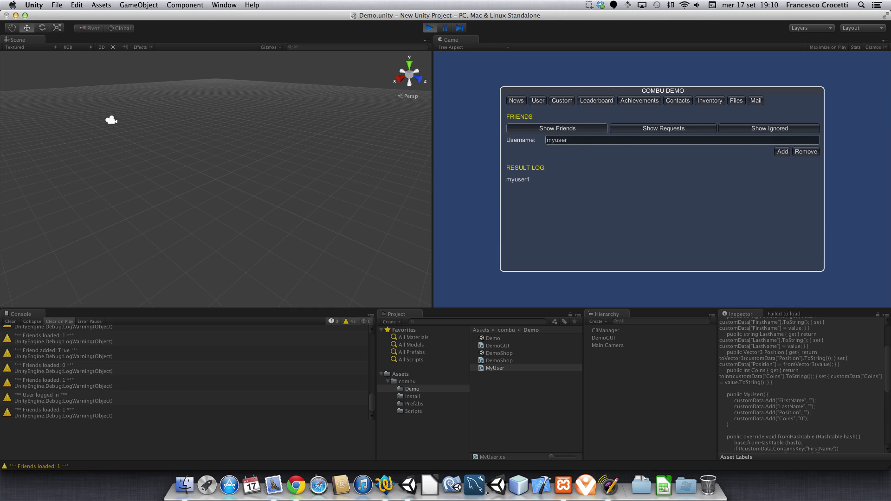